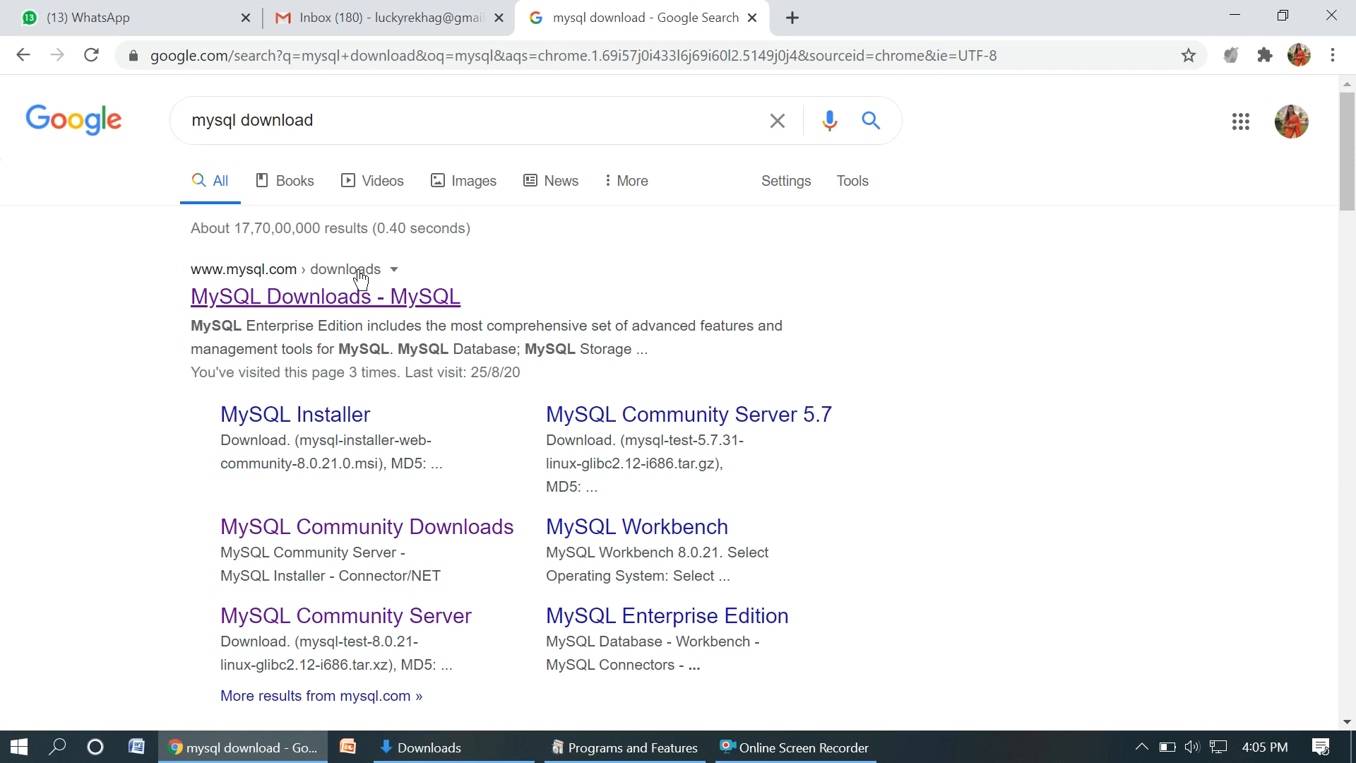
Download the latest MySQL 8.0.21 for Windows from the Filehippo search result, dismissing the Opera advertisement
{"action": "scroll", "coordinate": [353, 297], "scroll_direction": "down", "scroll_amount": 6}
{"action": "scroll", "coordinate": [338, 456], "scroll_direction": "down", "scroll_amount": 6}
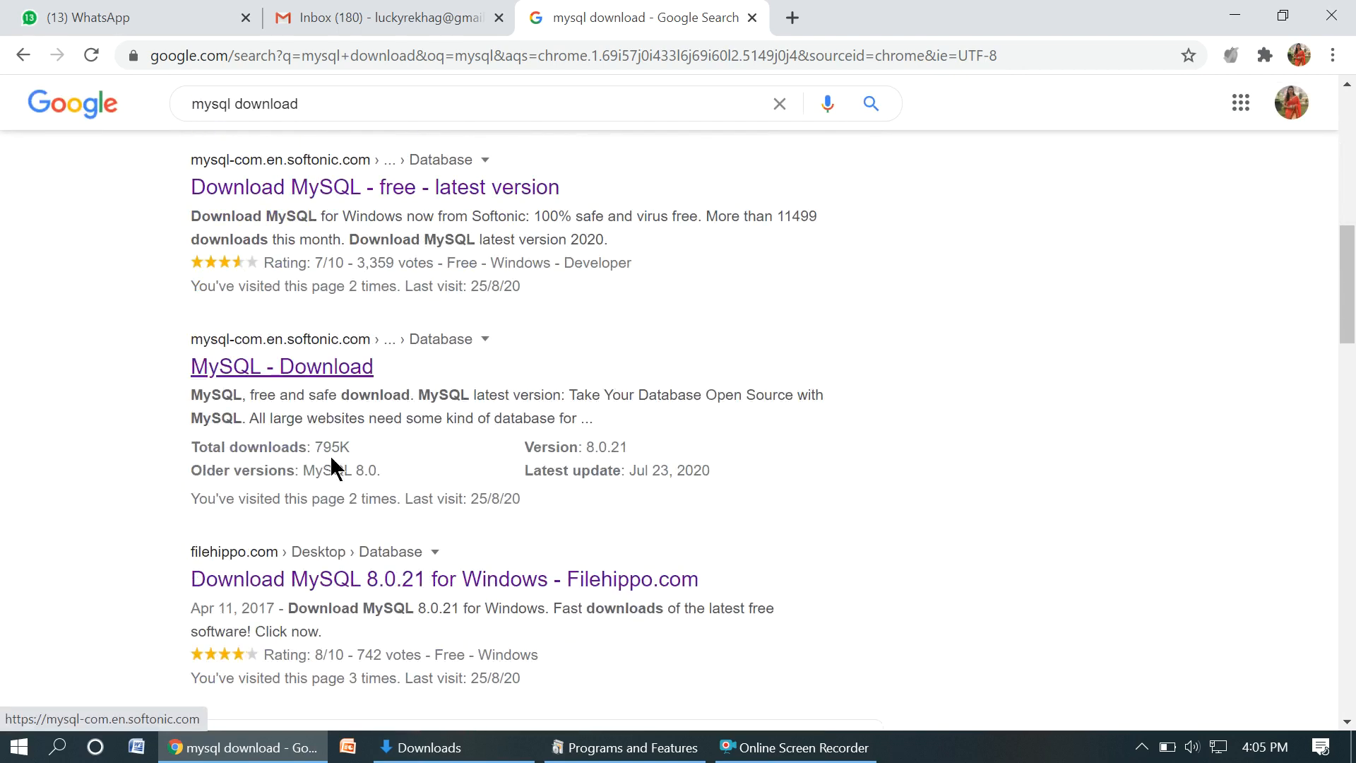
{"action": "scroll", "coordinate": [338, 539], "scroll_direction": "up", "scroll_amount": 3}
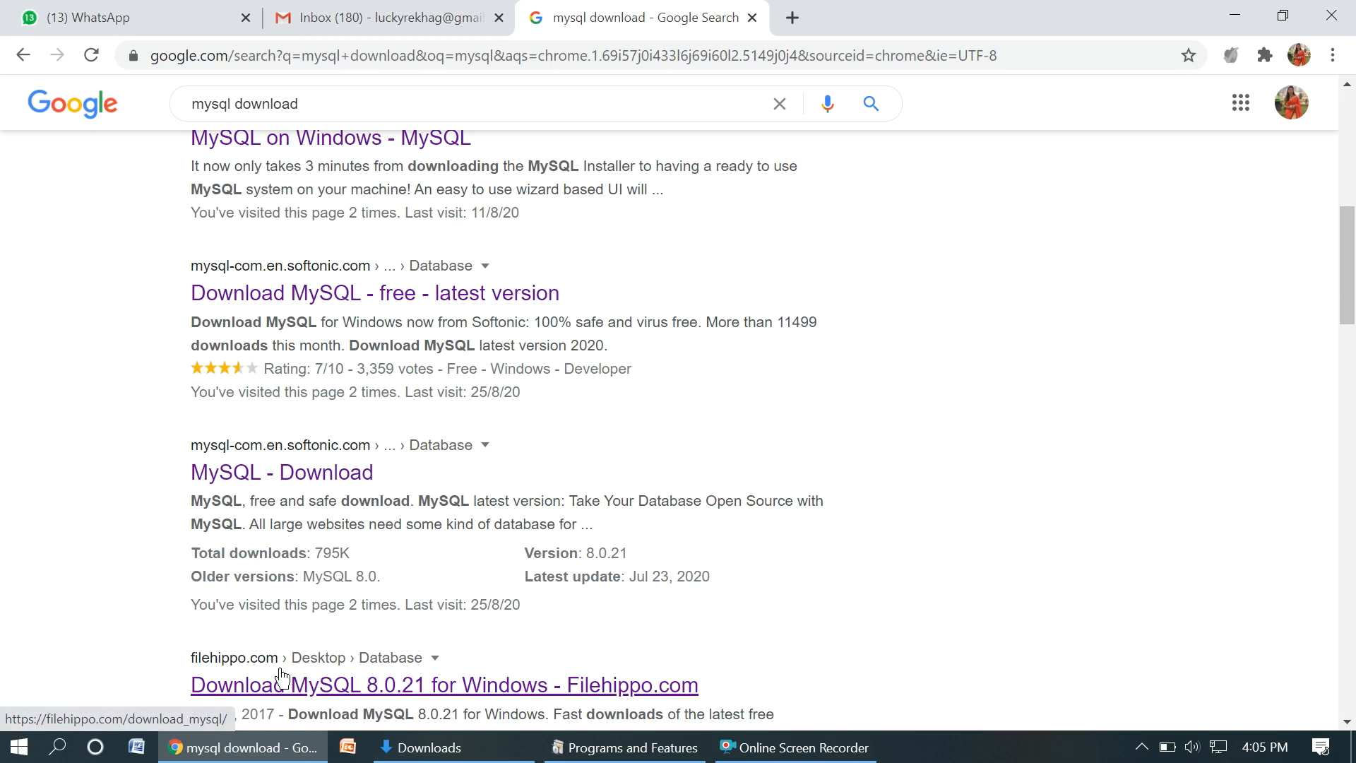
{"action": "scroll", "coordinate": [223, 672], "scroll_direction": "down", "scroll_amount": 3}
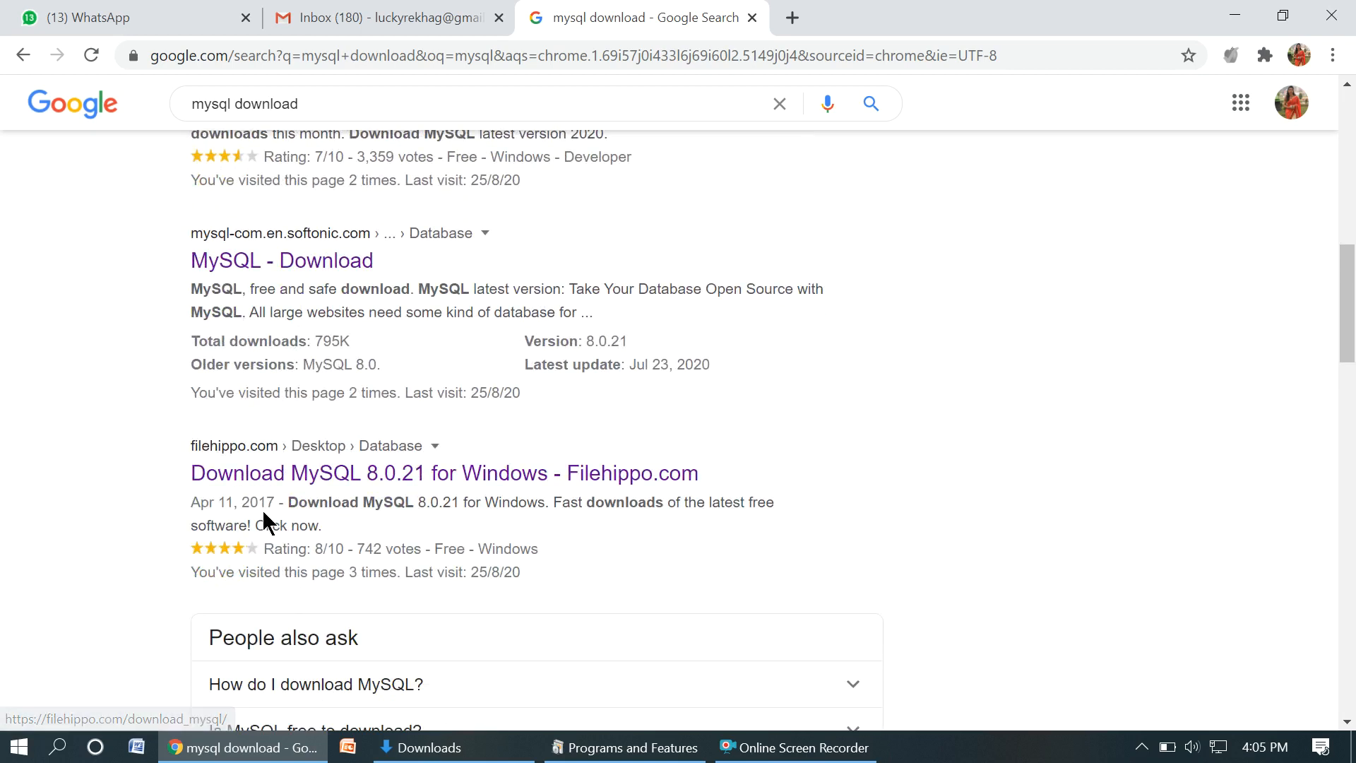
{"action": "left_click", "coordinate": [298, 481]}
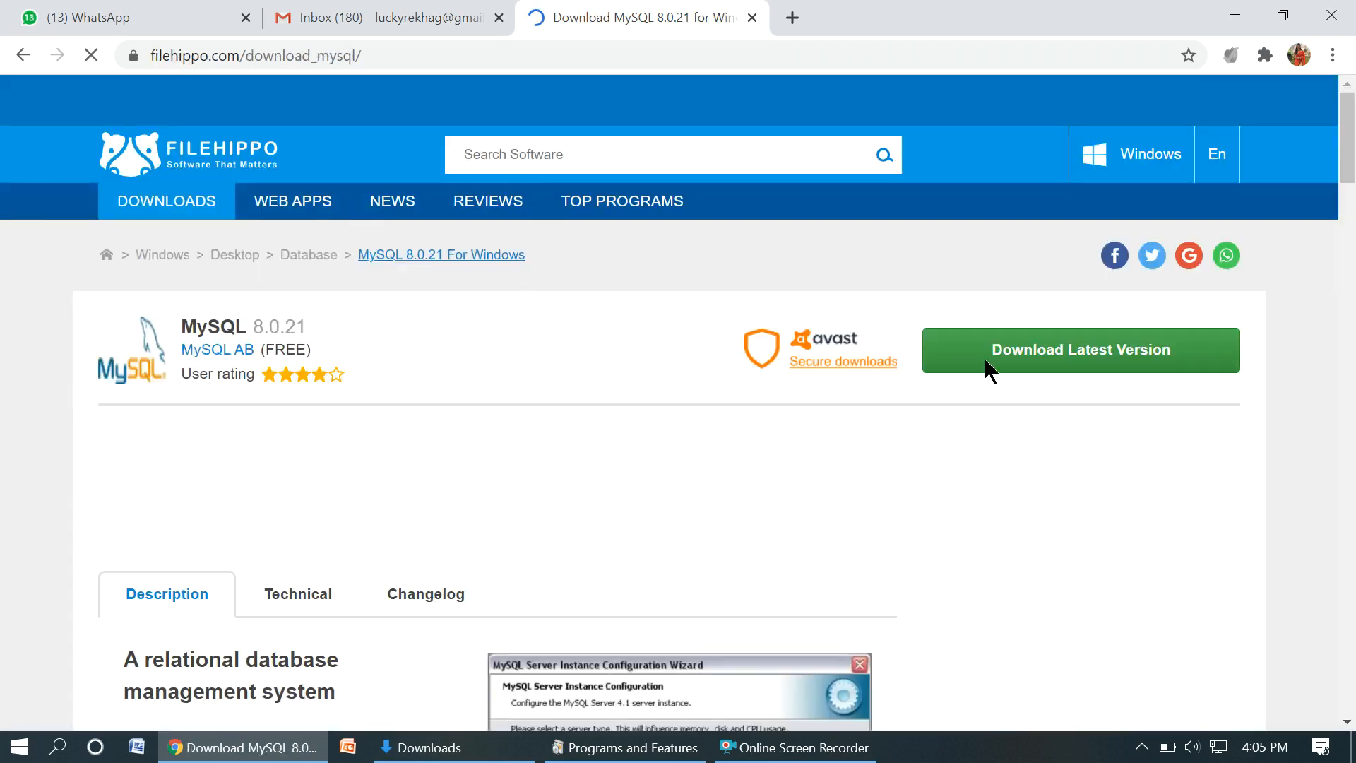
{"action": "left_click", "coordinate": [1081, 351]}
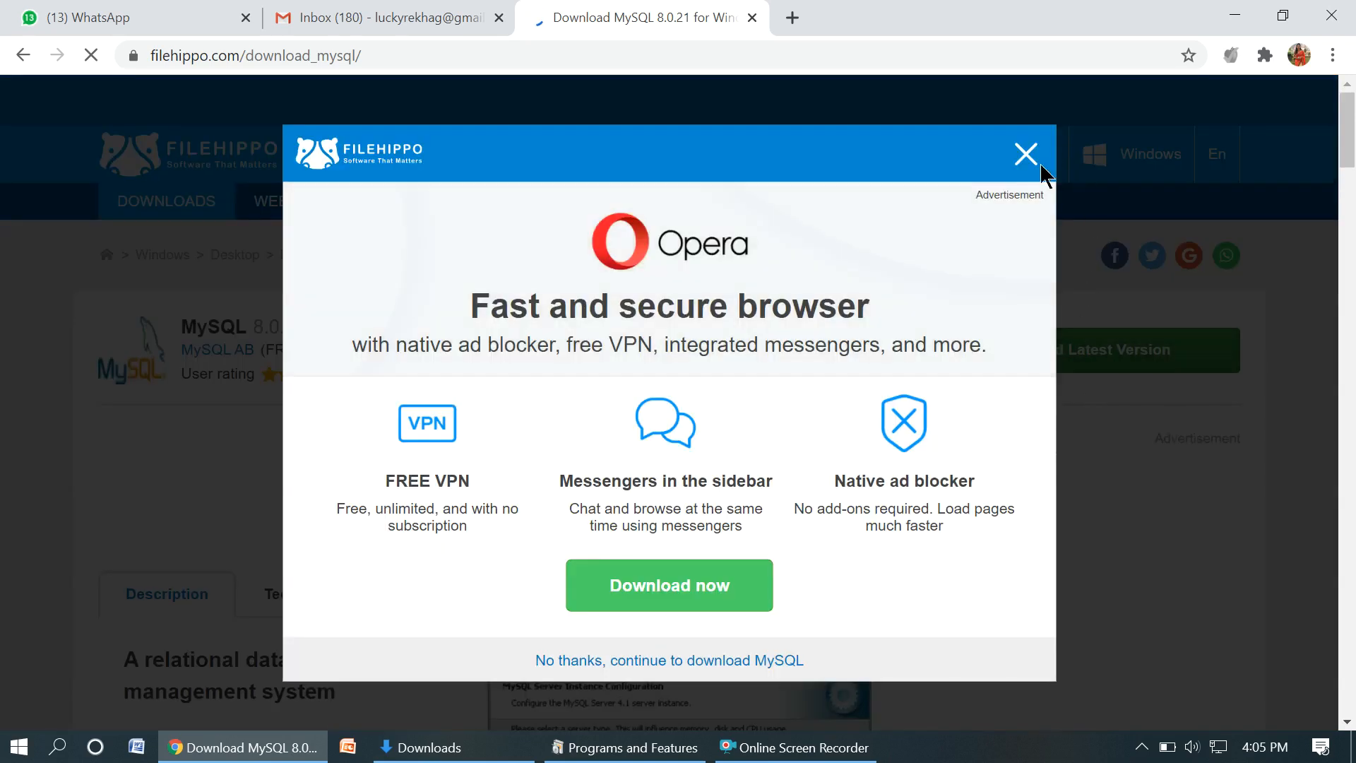
{"action": "left_click", "coordinate": [1026, 155]}
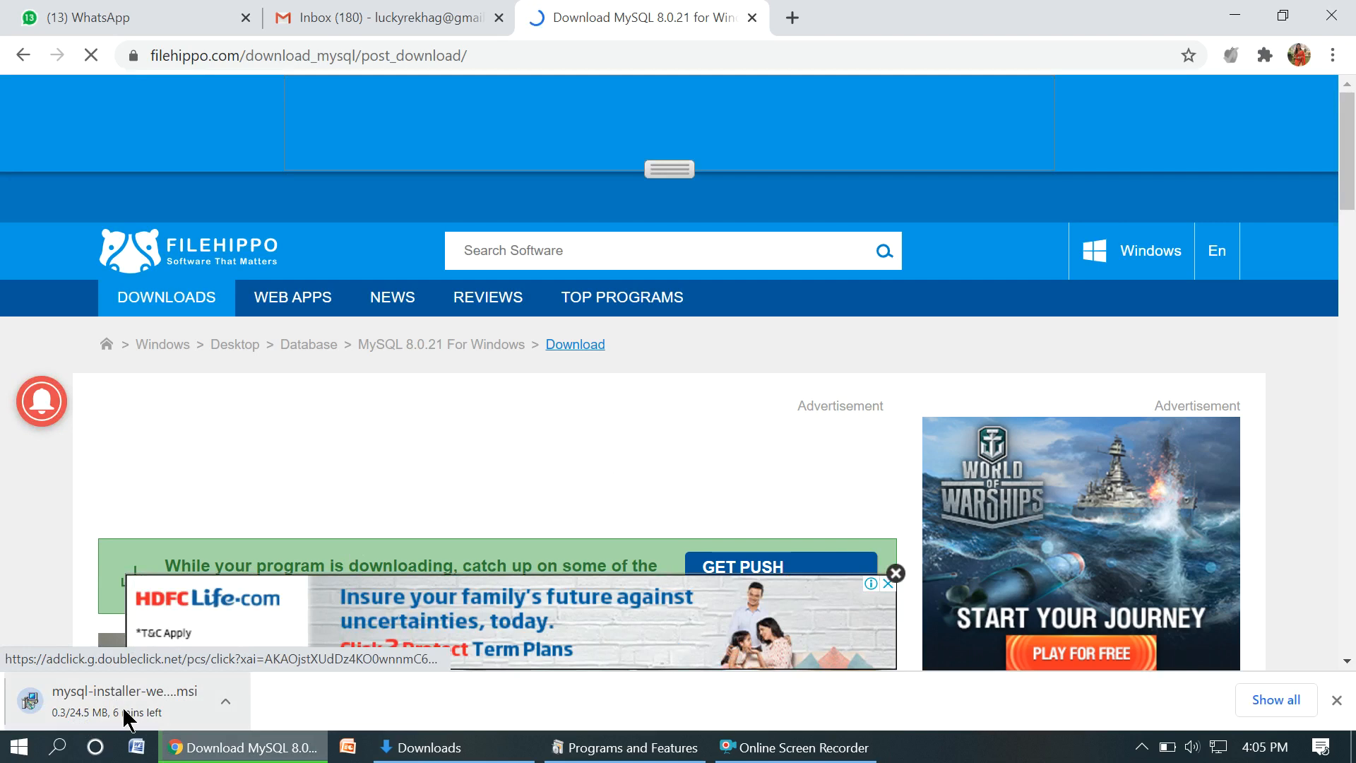
Launch the mysql-installer-web-community-8.0.21.0 installer from the Downloads folder
{"action": "left_click", "coordinate": [424, 747]}
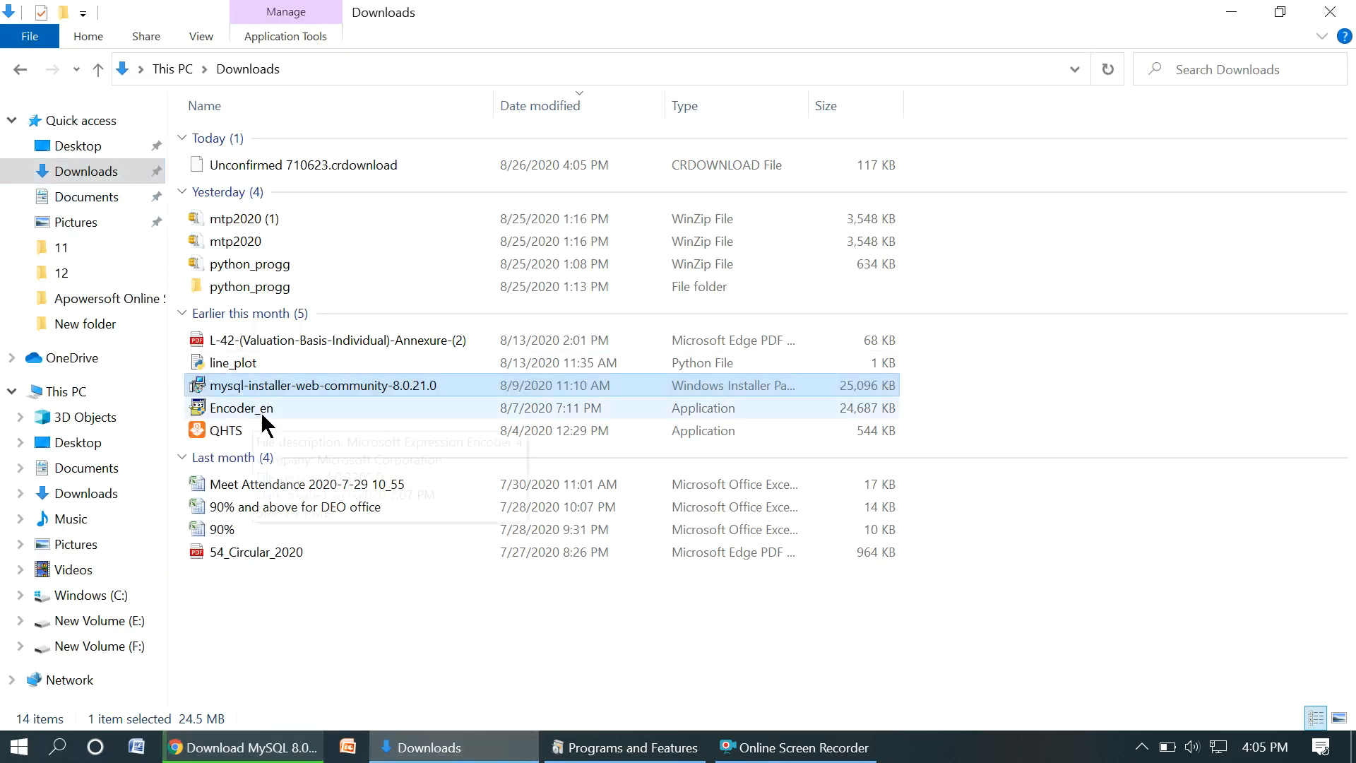
{"action": "left_click", "coordinate": [346, 385]}
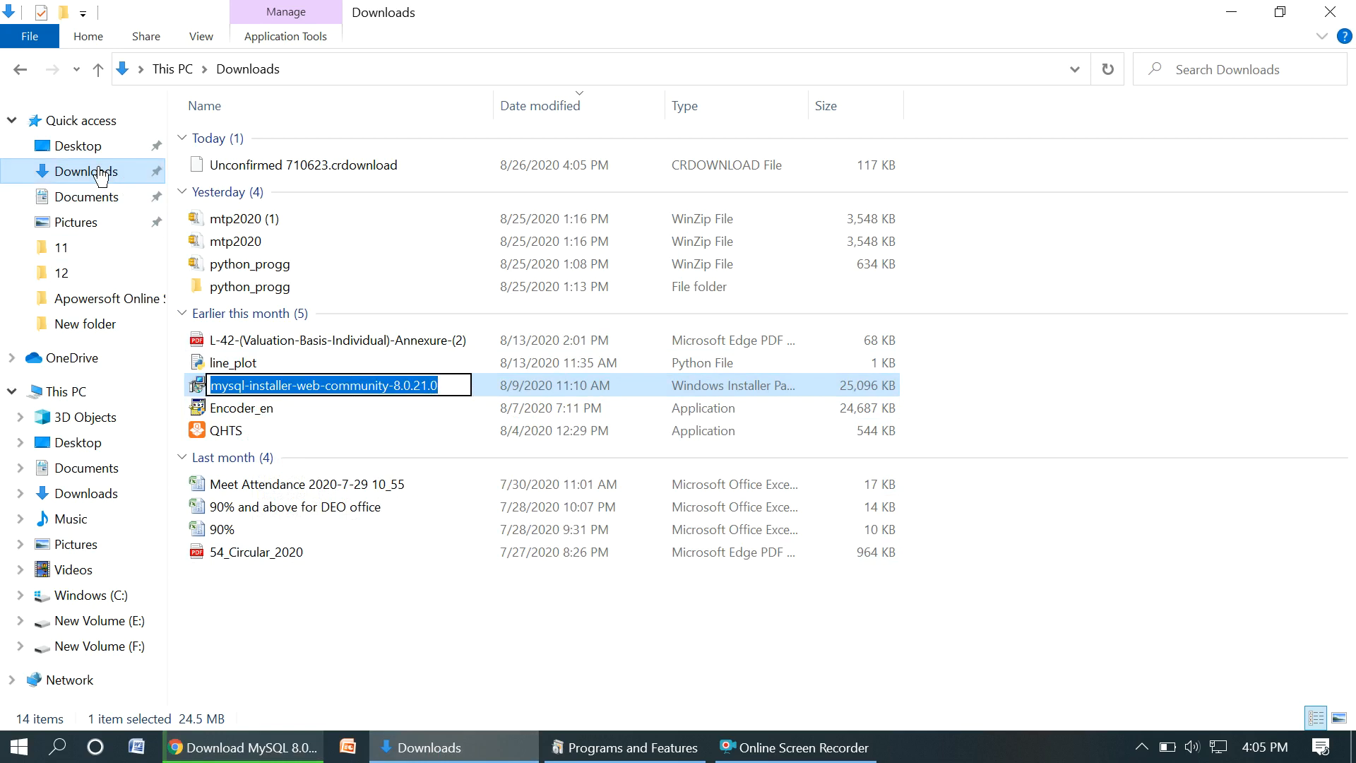
{"action": "double_click", "coordinate": [485, 388]}
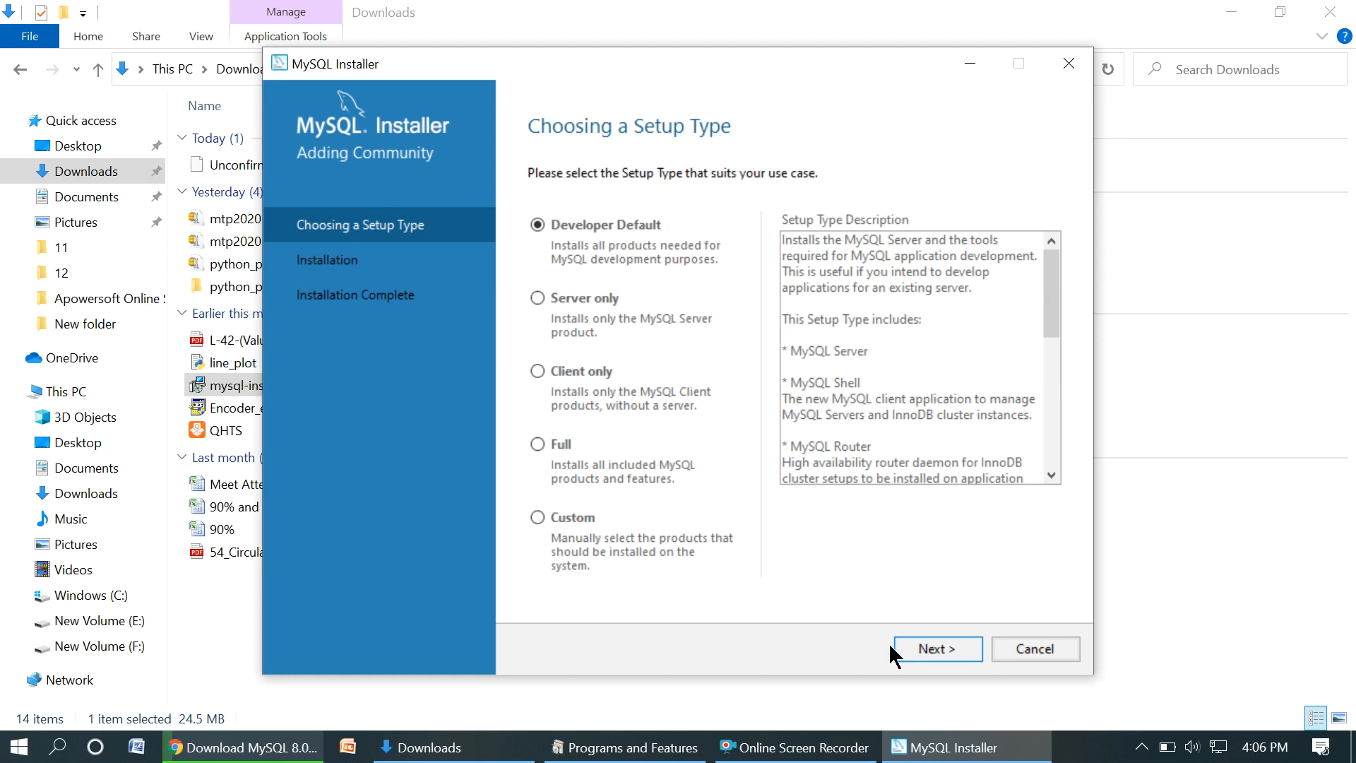
Accept the Developer Default setup type and continue with the existing MySQL Server 8.0.21 directories despite the path conflict
{"action": "left_click", "coordinate": [930, 648]}
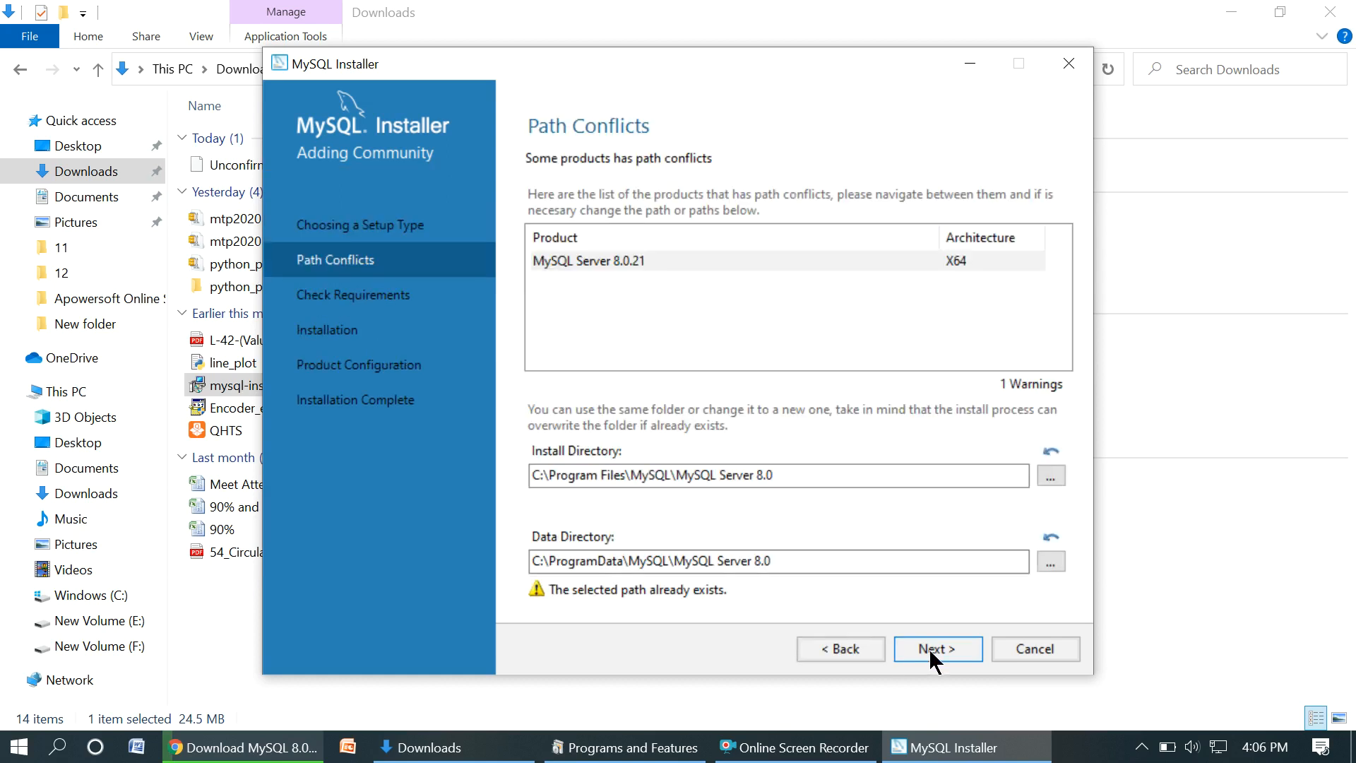
{"action": "left_click", "coordinate": [933, 648]}
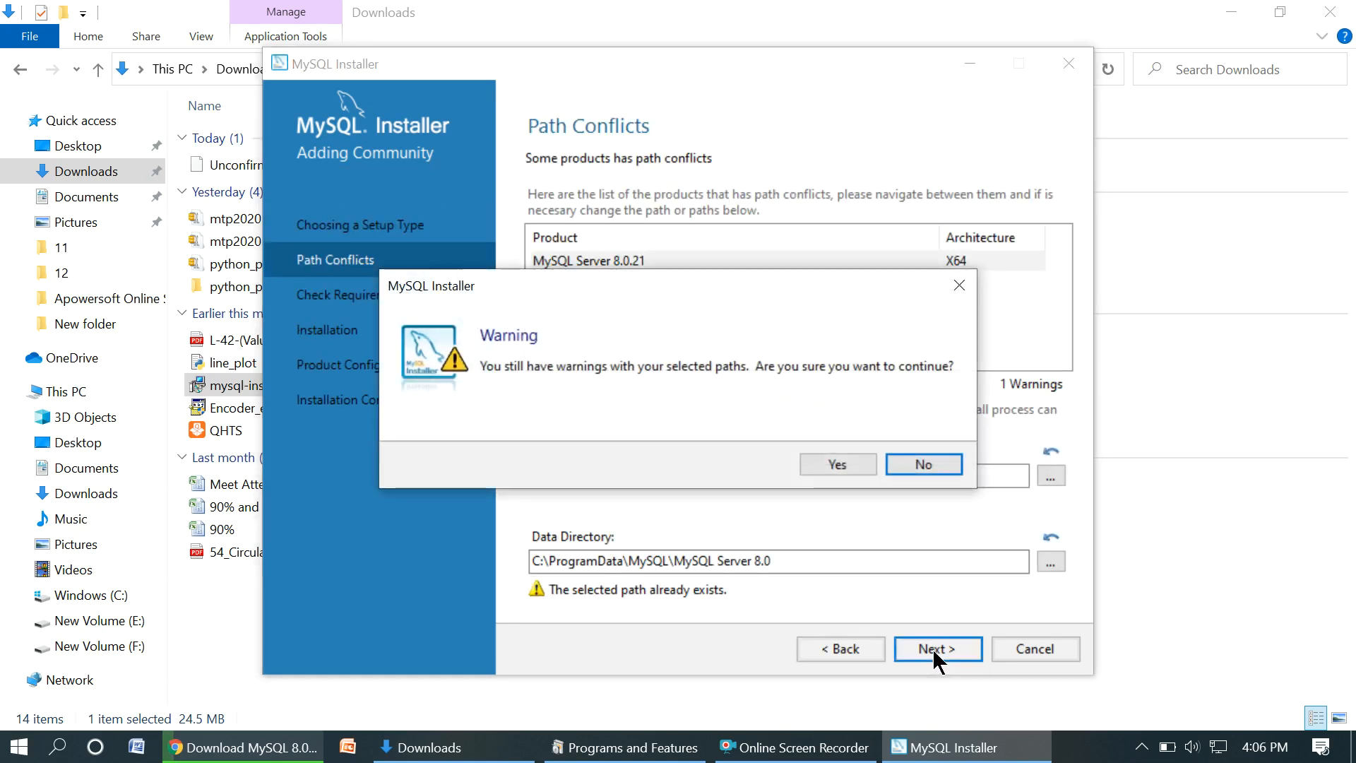
{"action": "left_click", "coordinate": [828, 465]}
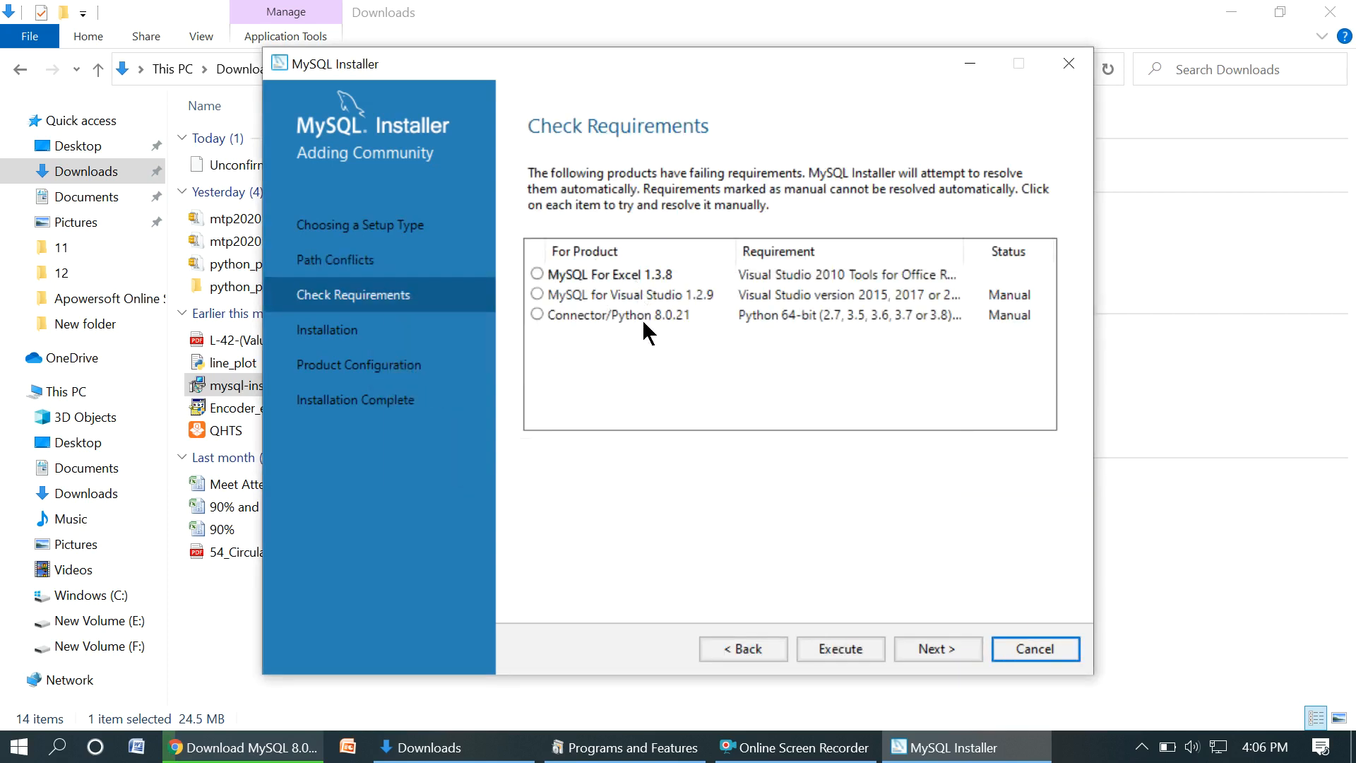
Review the Connector/Python 8.0.21 requirement, continue without the products that lack requirements, and start installing the remaining ones
{"action": "left_click", "coordinate": [549, 315]}
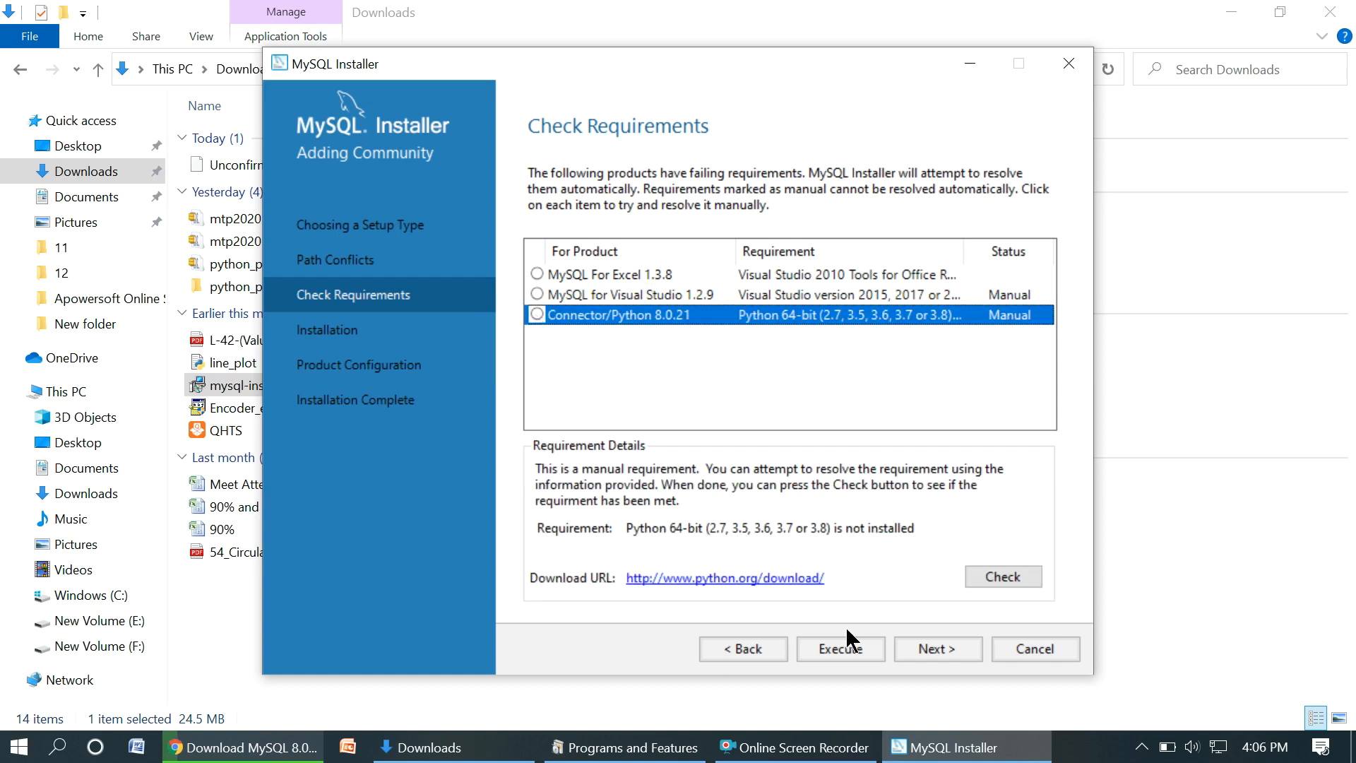
{"action": "left_click", "coordinate": [941, 650]}
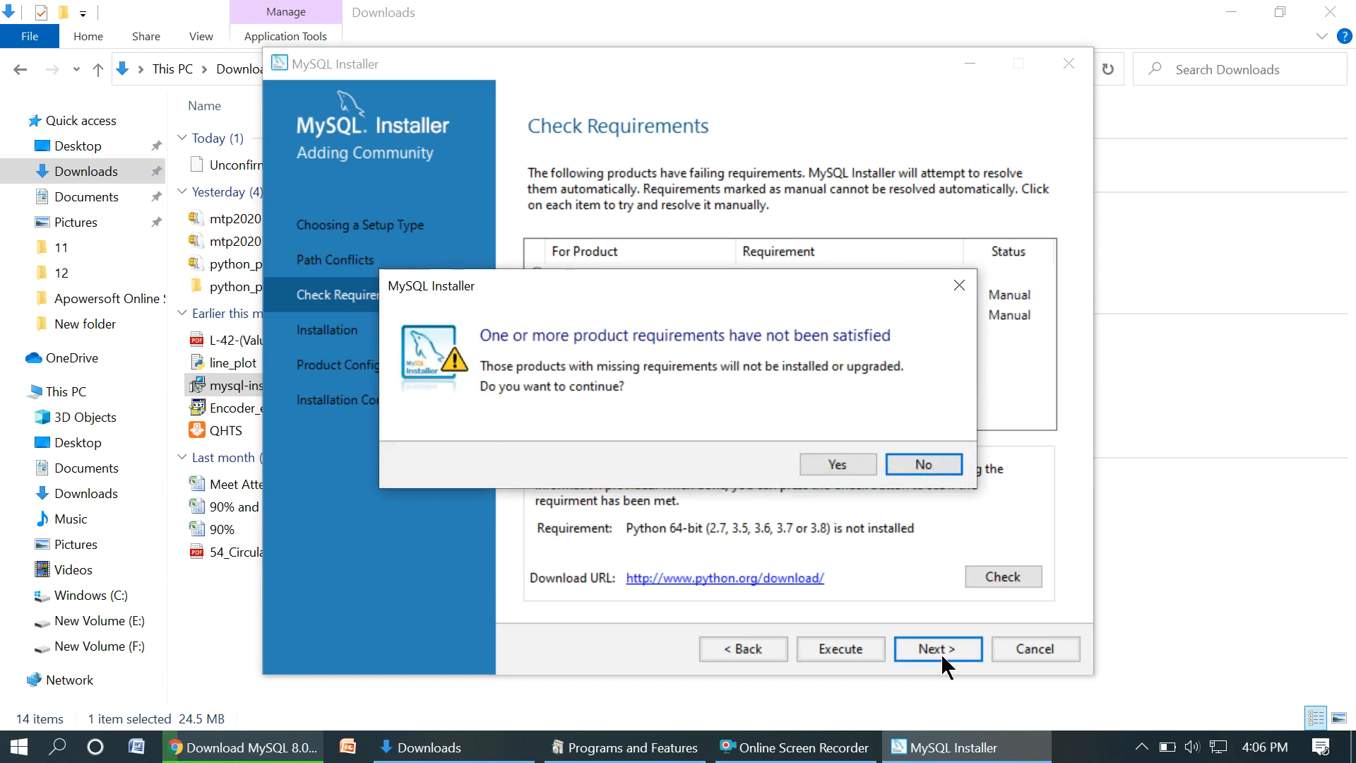
{"action": "left_click", "coordinate": [838, 465]}
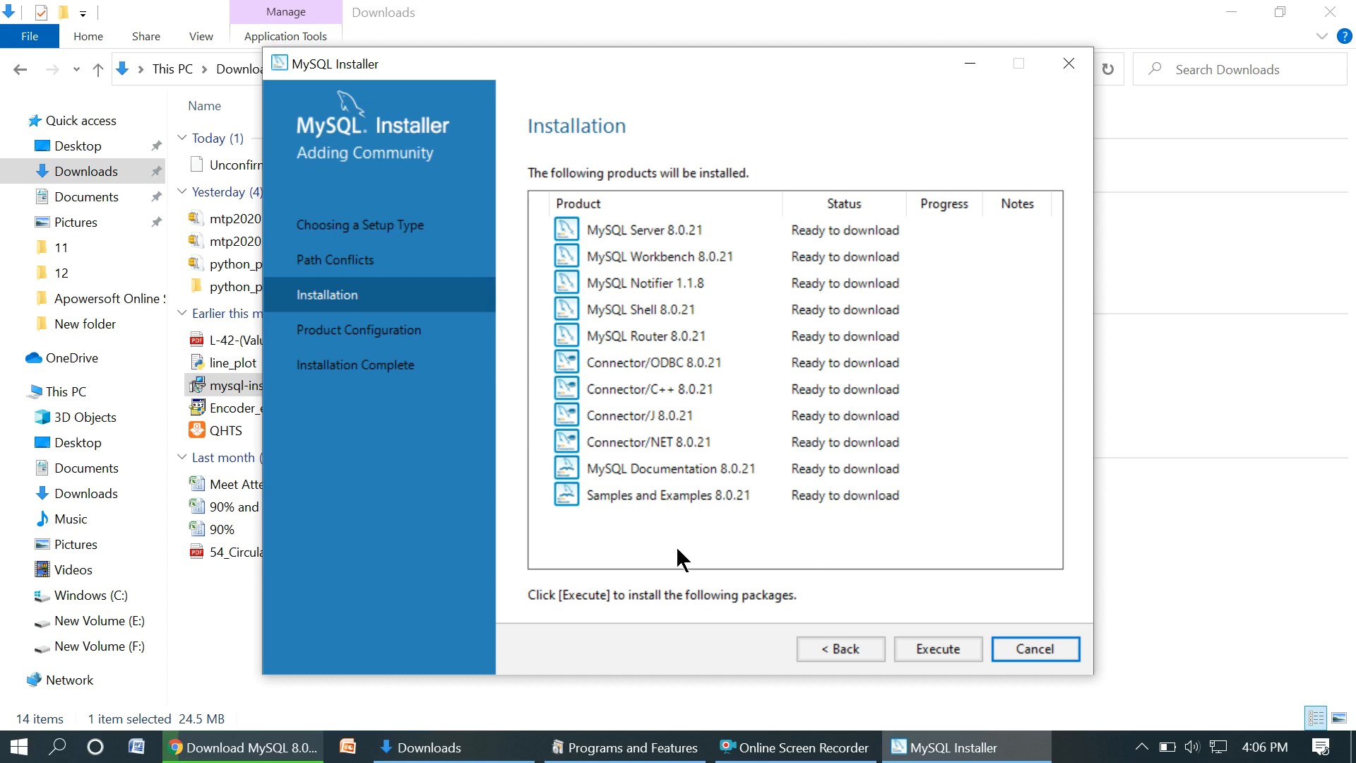
{"action": "left_click", "coordinate": [950, 648]}
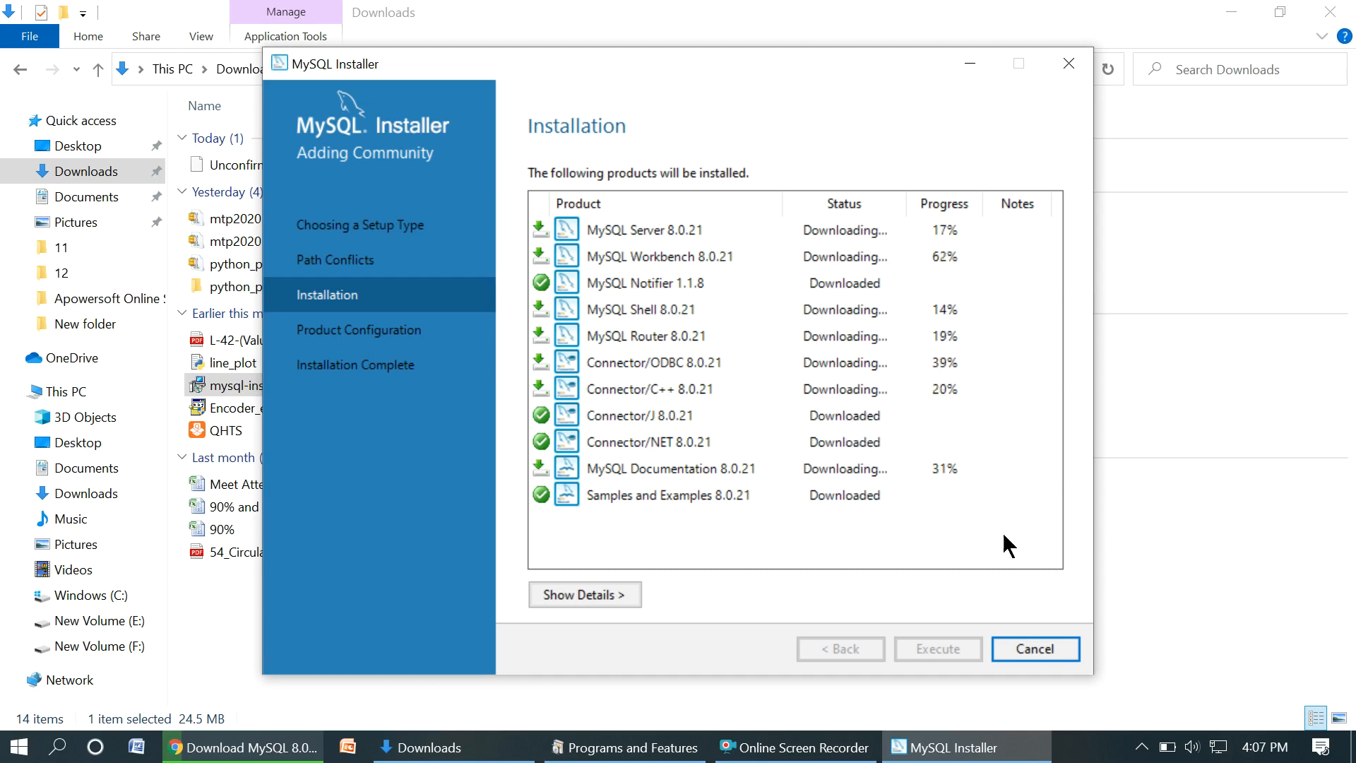
{"action": "left_click", "coordinate": [828, 754]}
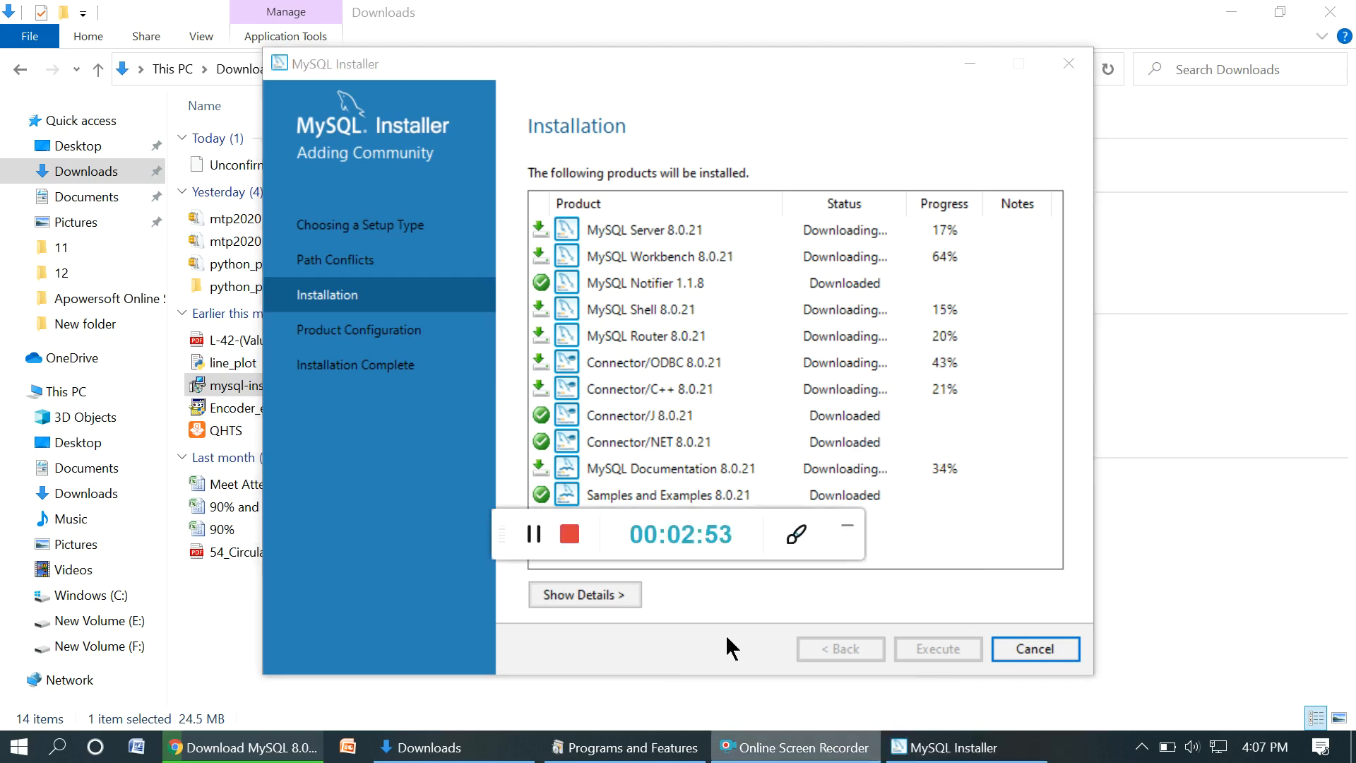
{"action": "left_click", "coordinate": [535, 536]}
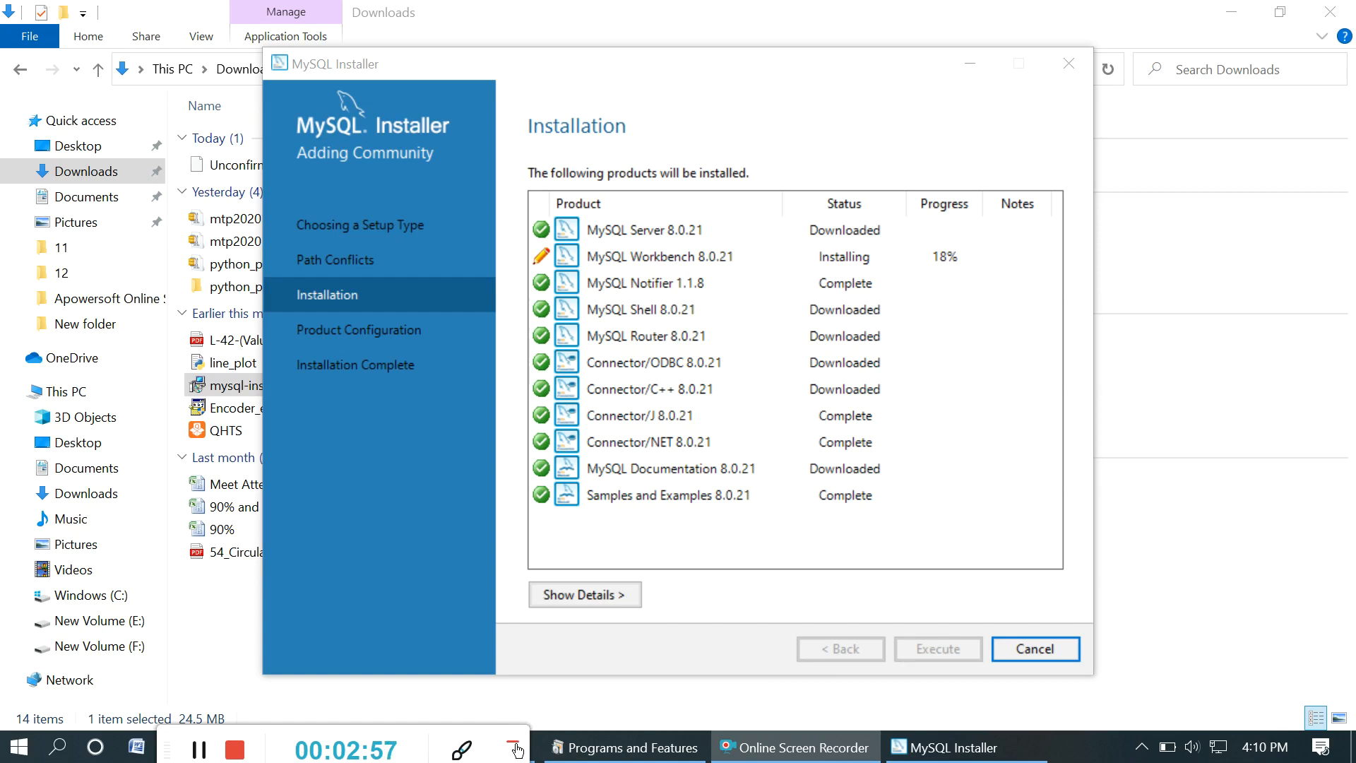
{"action": "left_click", "coordinate": [516, 748]}
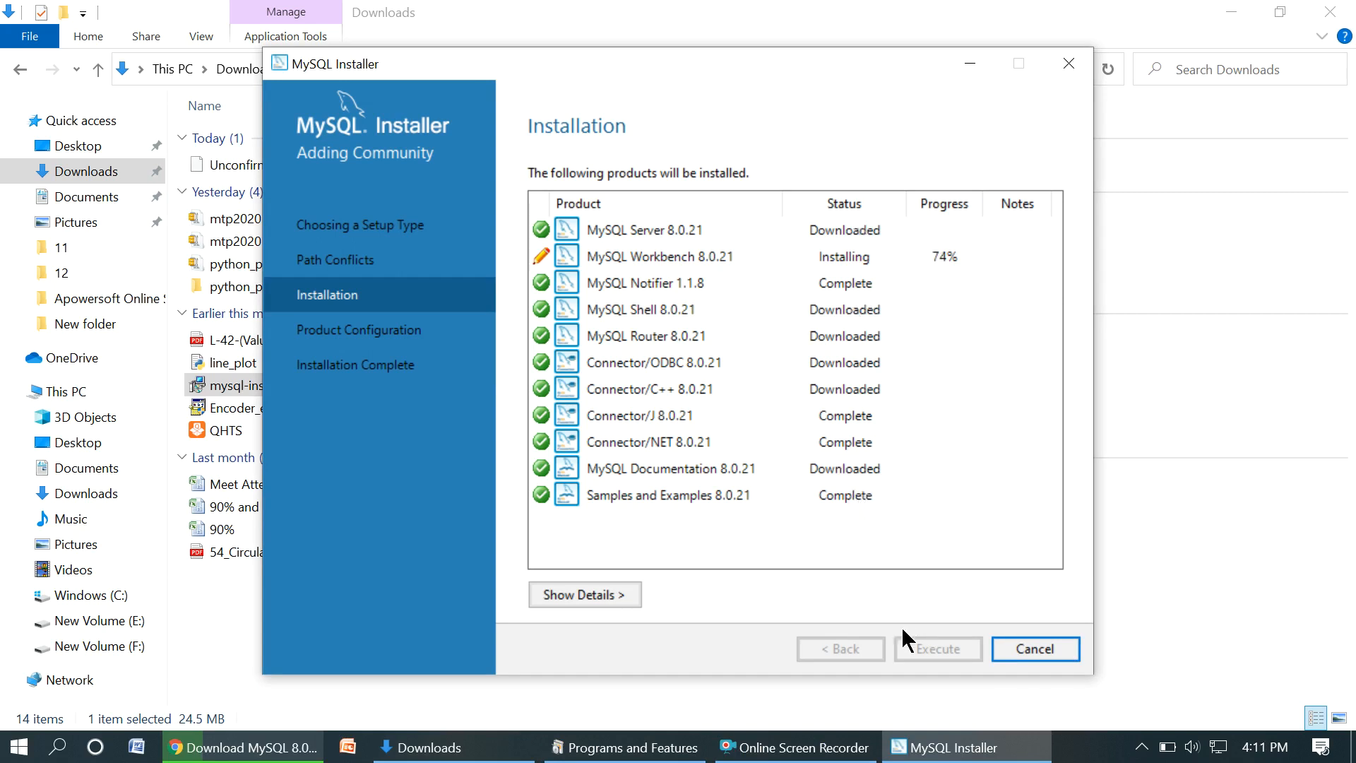
{"action": "mouse_move", "coordinate": [816, 758]}
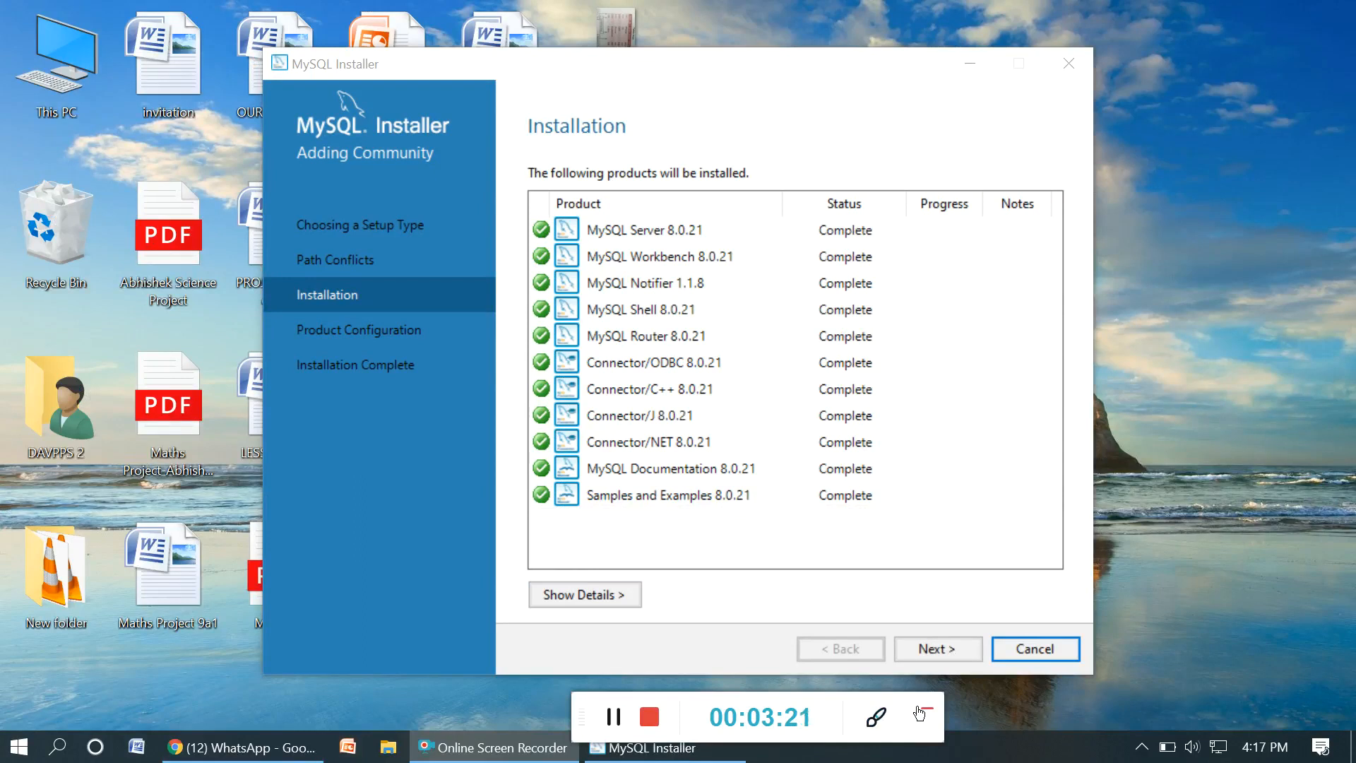
{"action": "left_click", "coordinate": [923, 712]}
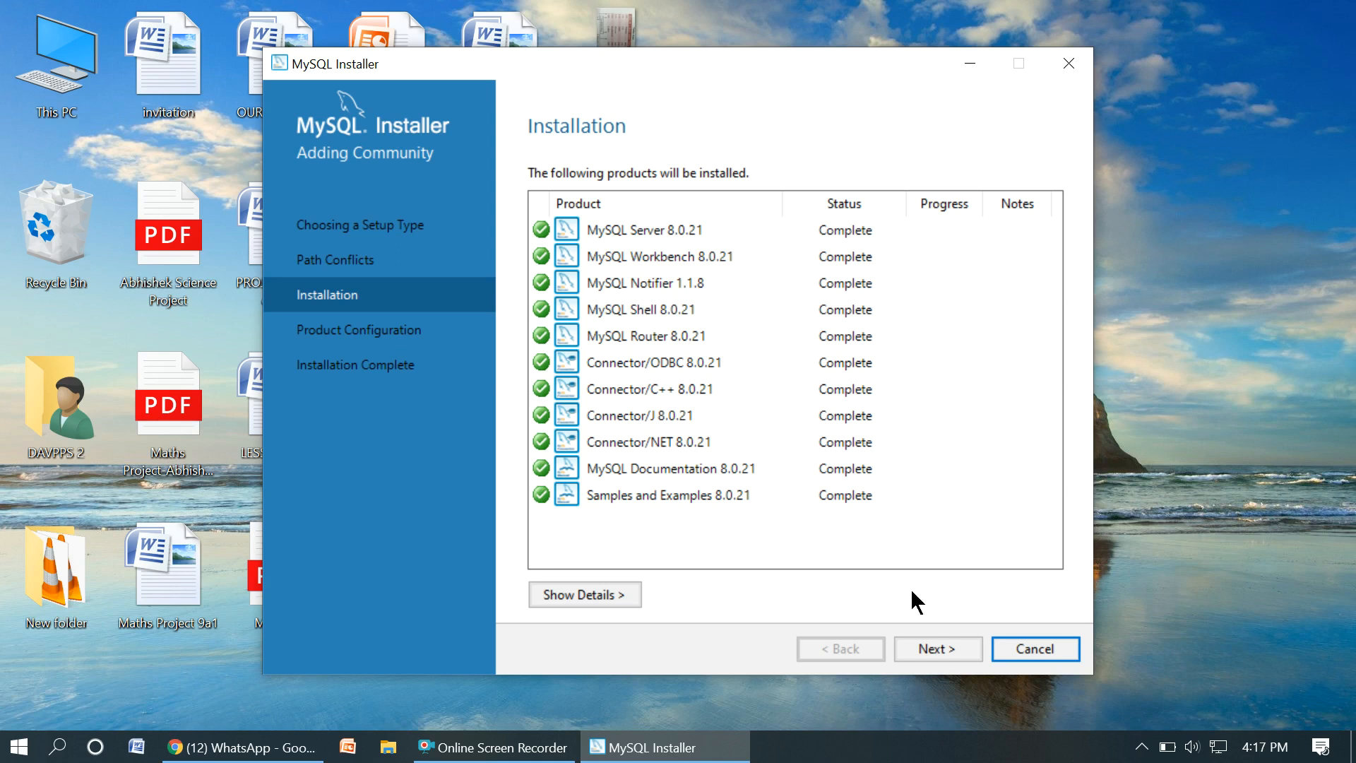
Proceed to MySQL Server configuration, keeping Standalone MySQL Server, Development Computer on port 3306, and the preset authentication method
{"action": "left_click", "coordinate": [934, 646]}
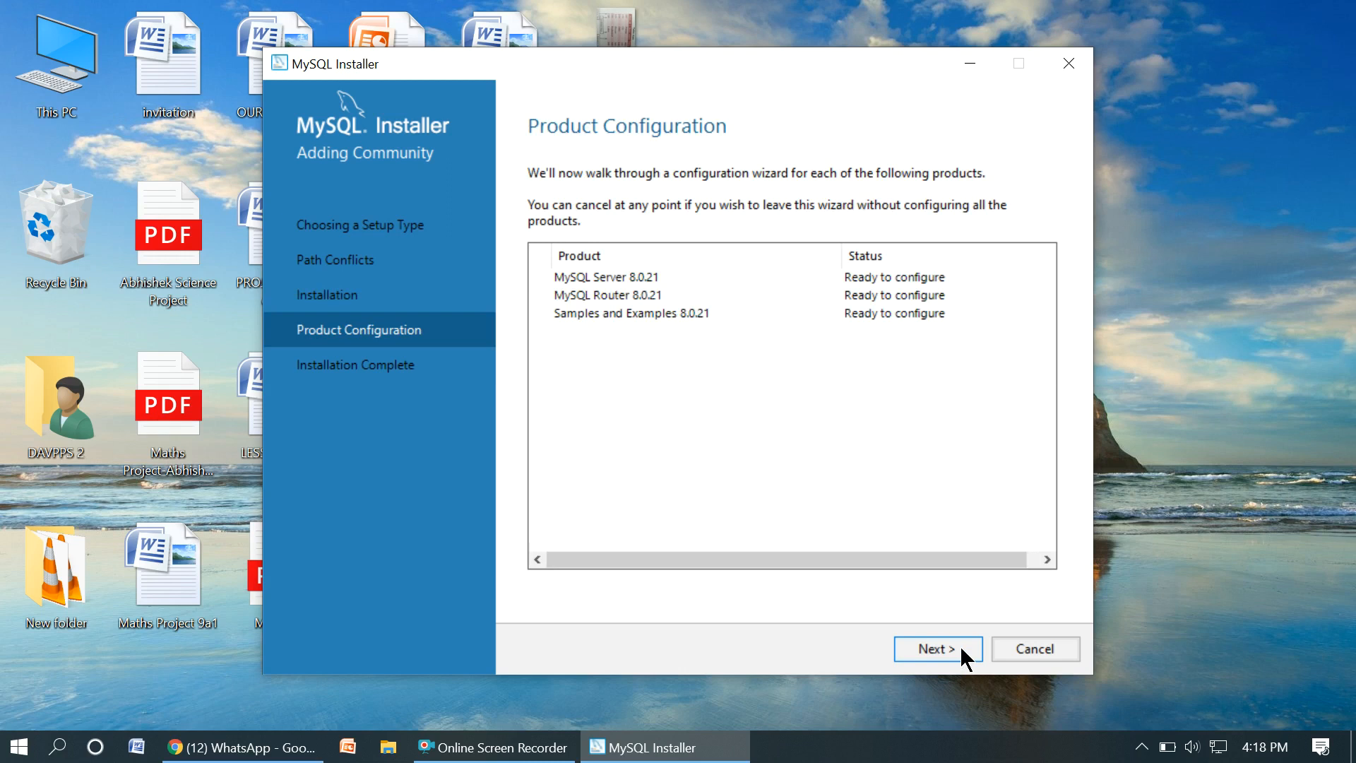
{"action": "left_click", "coordinate": [948, 654]}
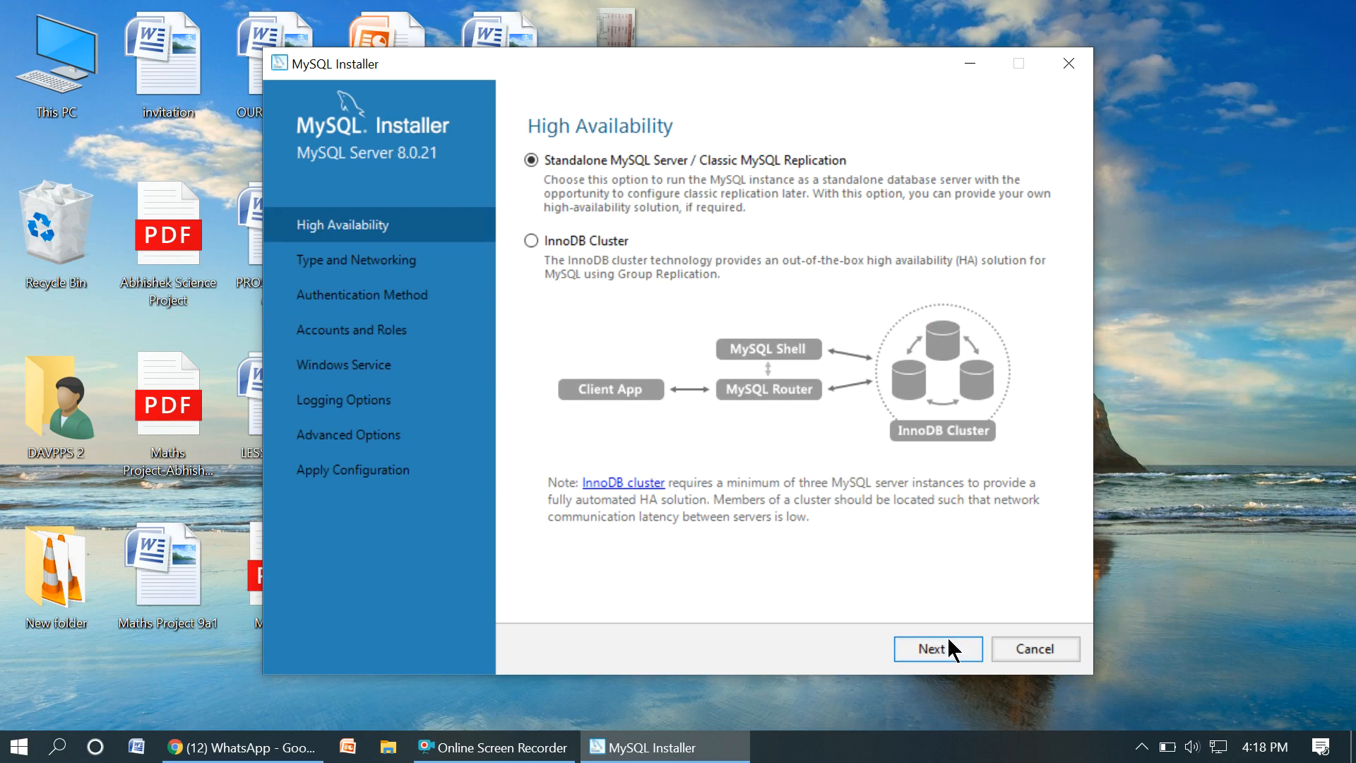
{"action": "left_click", "coordinate": [947, 639]}
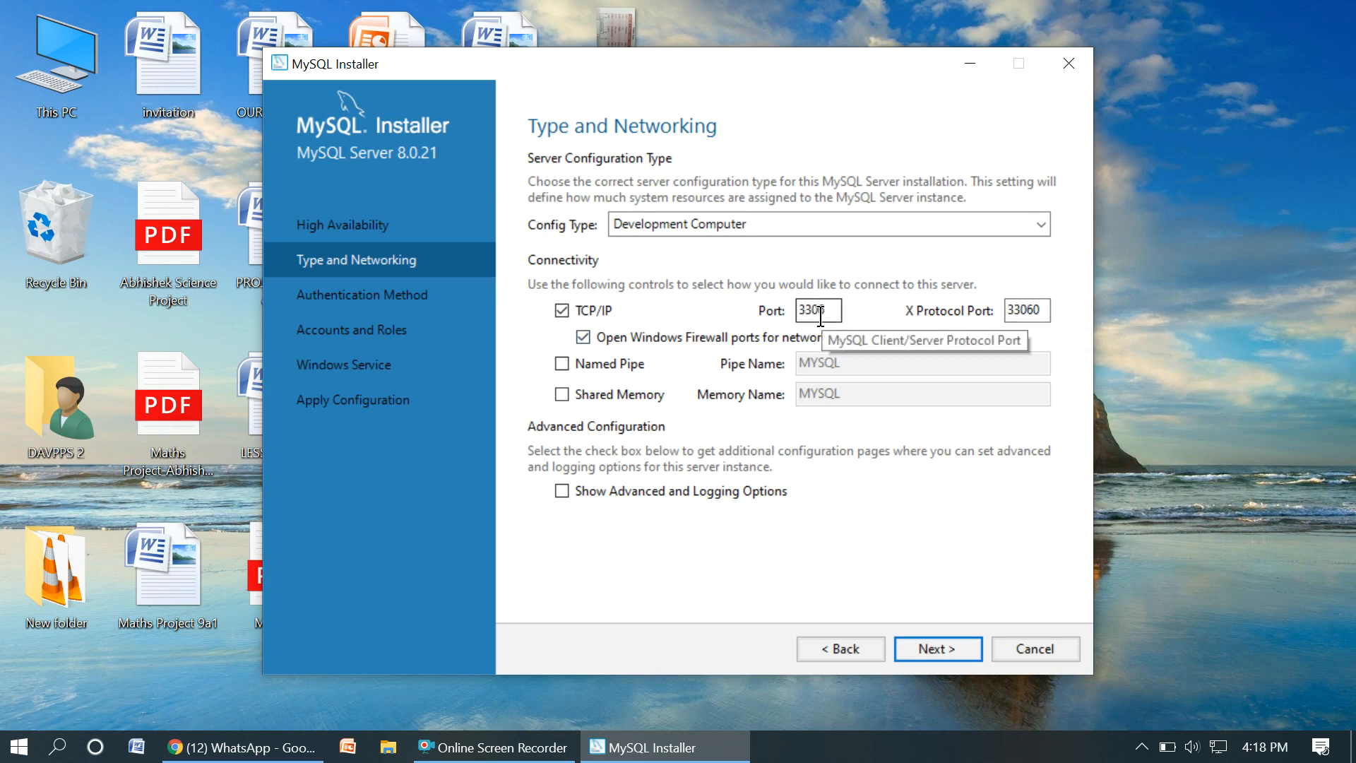
{"action": "left_click", "coordinate": [932, 647]}
{"action": "left_click", "coordinate": [931, 647]}
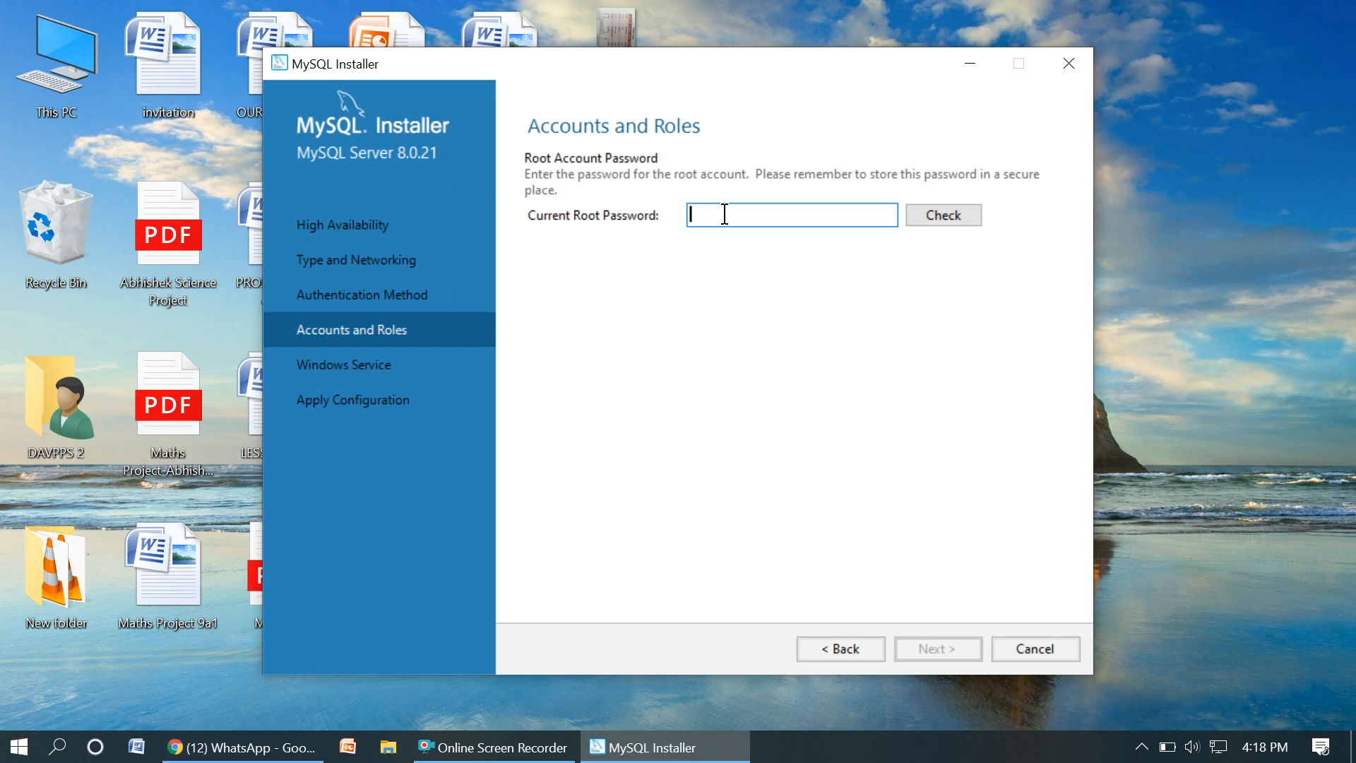
Enter the current root password for the server, check it, and continue to the Windows service settings
{"action": "type", "text": "root"}
{"action": "left_click", "coordinate": [949, 218]}
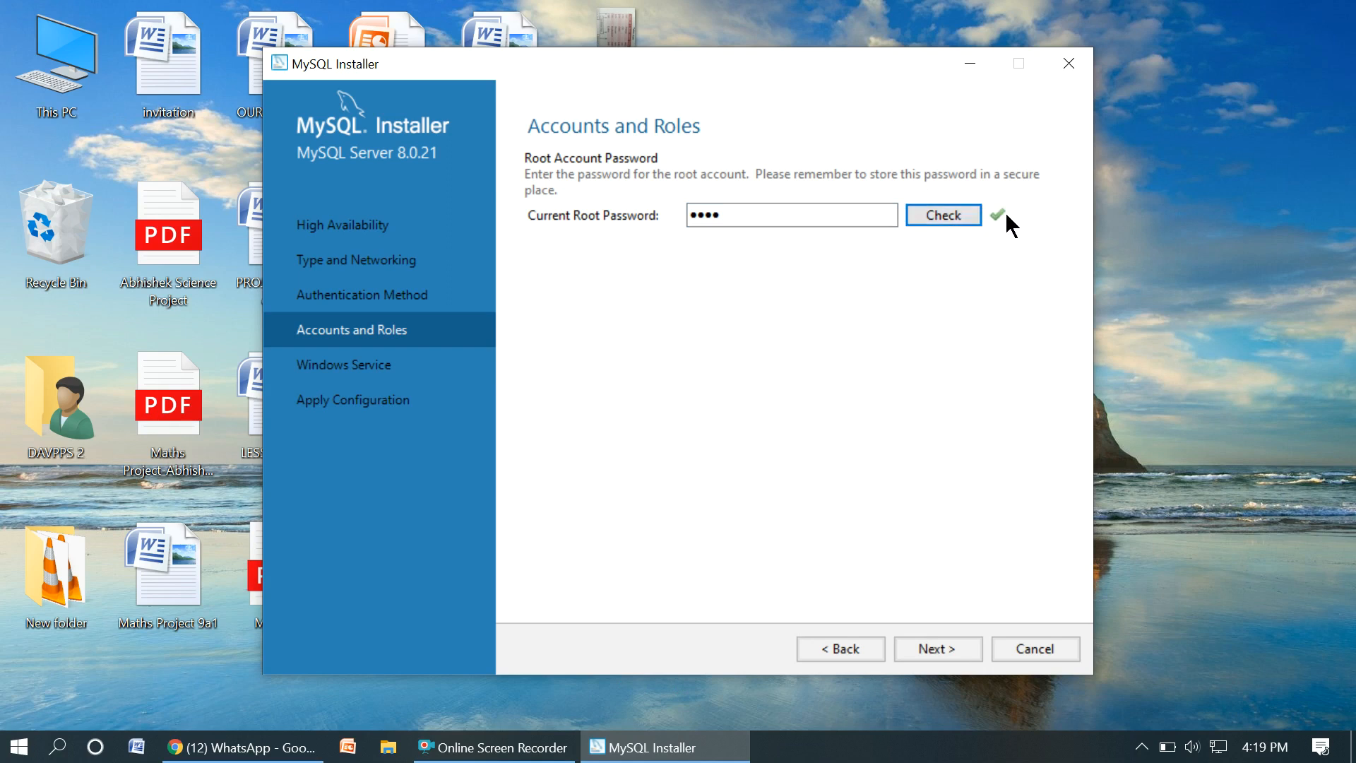
{"action": "left_click", "coordinate": [942, 647]}
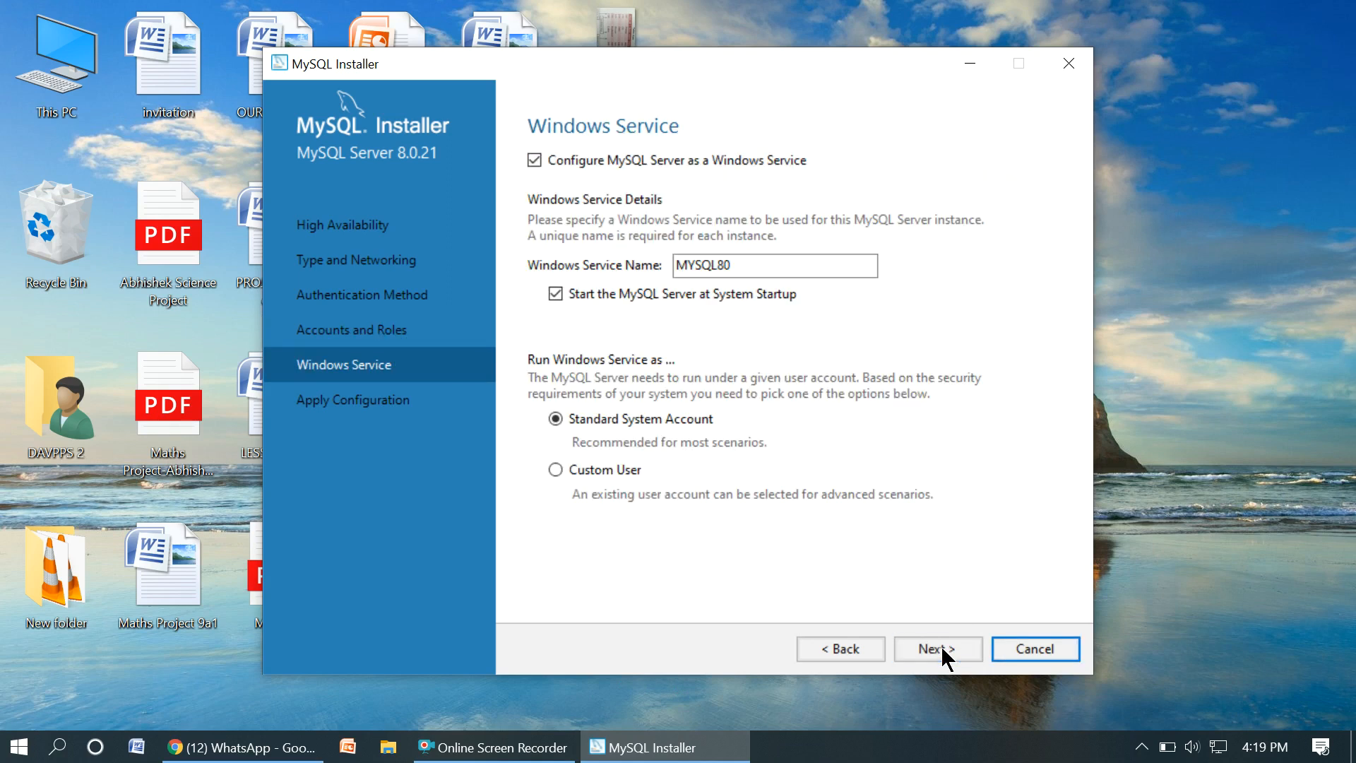
Keep the Windows service MYSQL80 under the Standard System Account, then apply and finish the MySQL Server configuration
{"action": "left_click", "coordinate": [939, 648]}
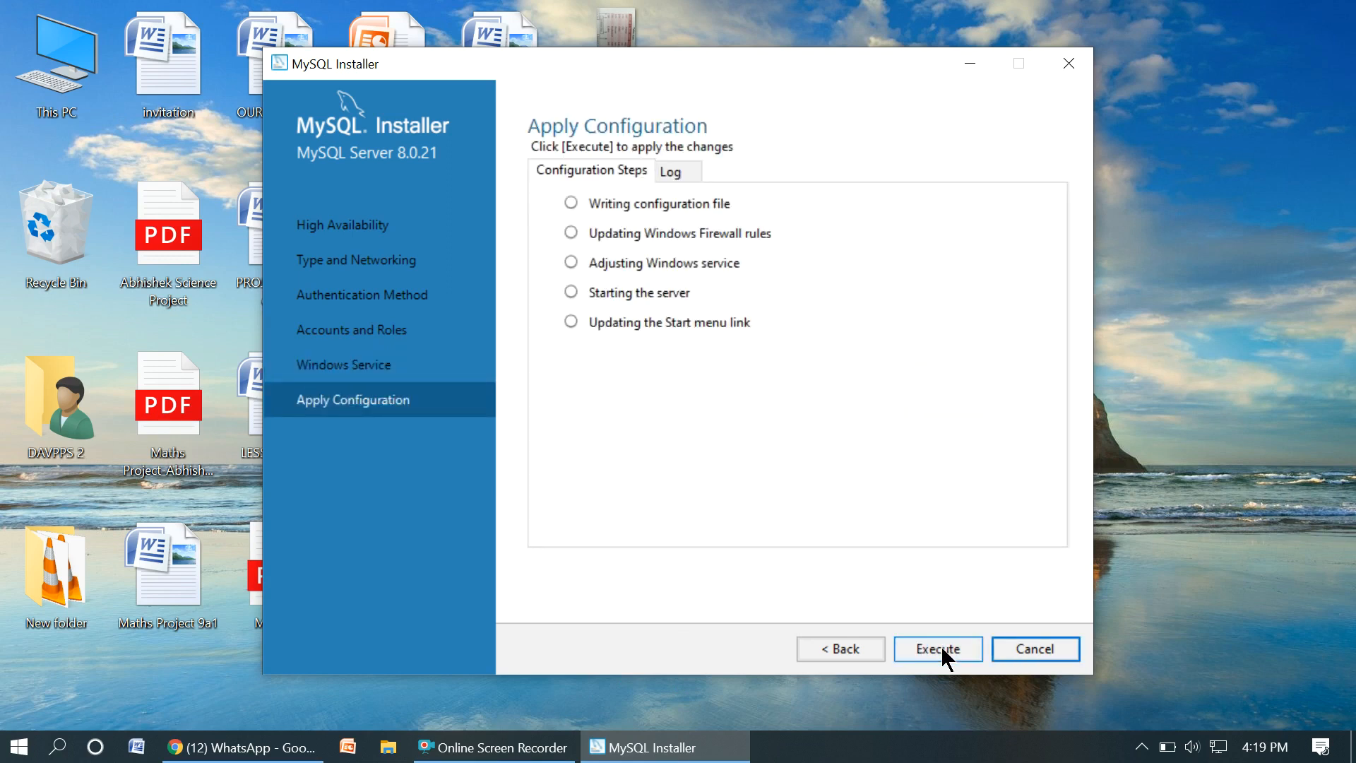
{"action": "left_click", "coordinate": [941, 646]}
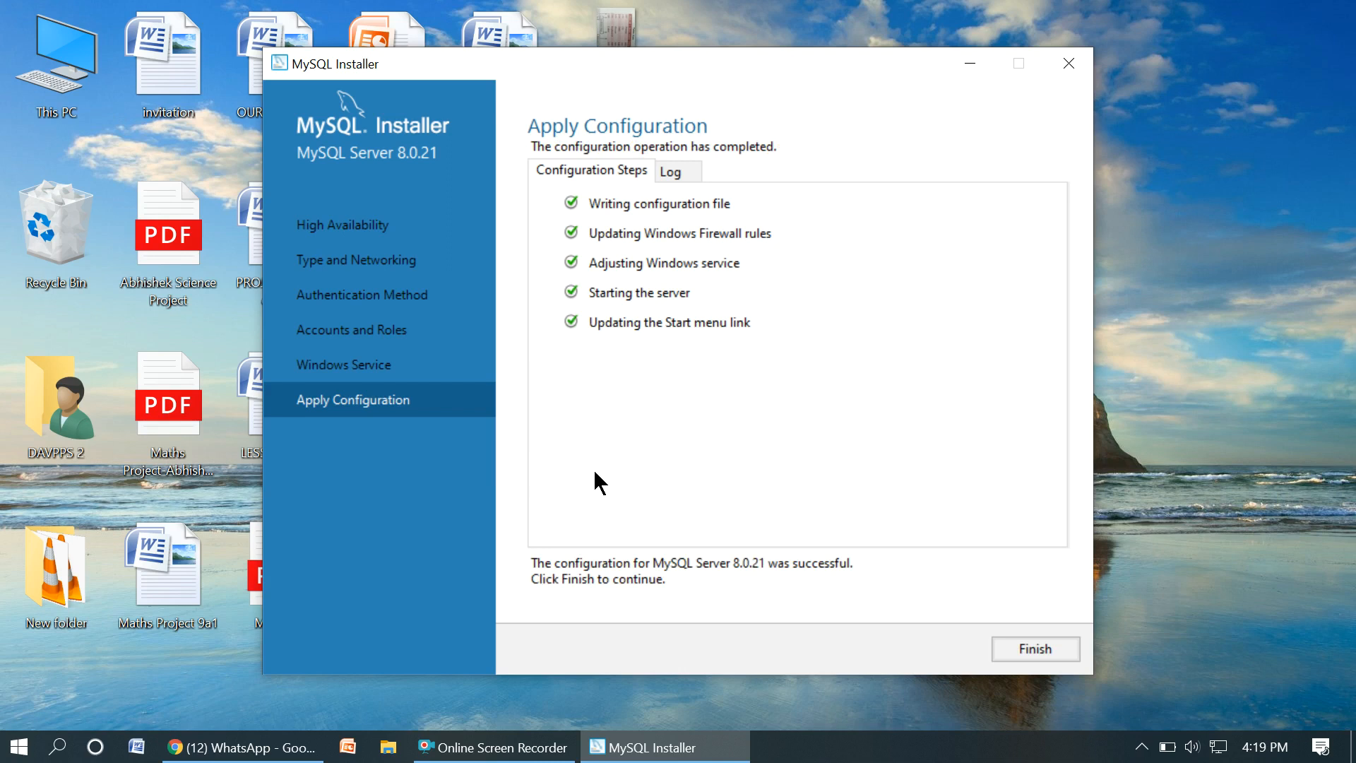
{"action": "left_click", "coordinate": [1031, 647]}
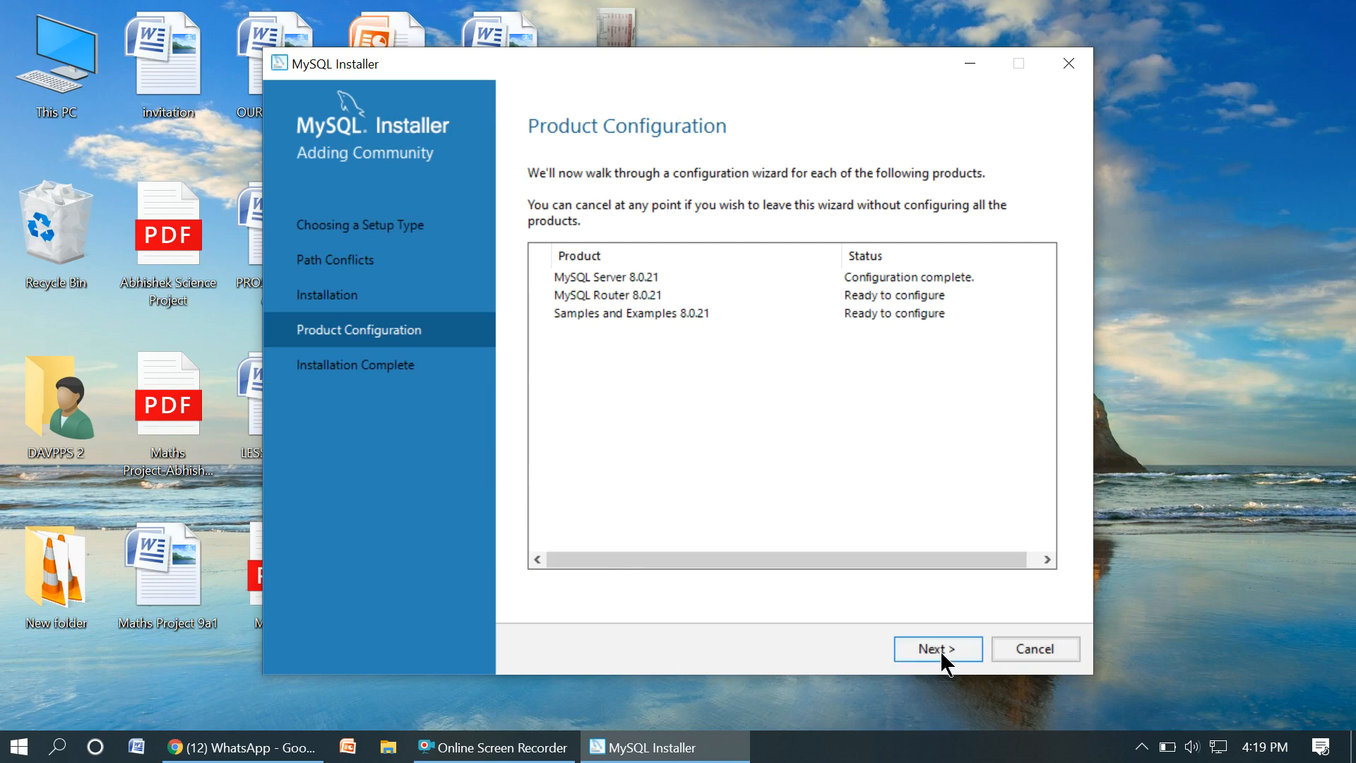
Finish the MySQL Router 8.0.21 configuration without bootstrapping it for InnoDB cluster
{"action": "left_click", "coordinate": [647, 276]}
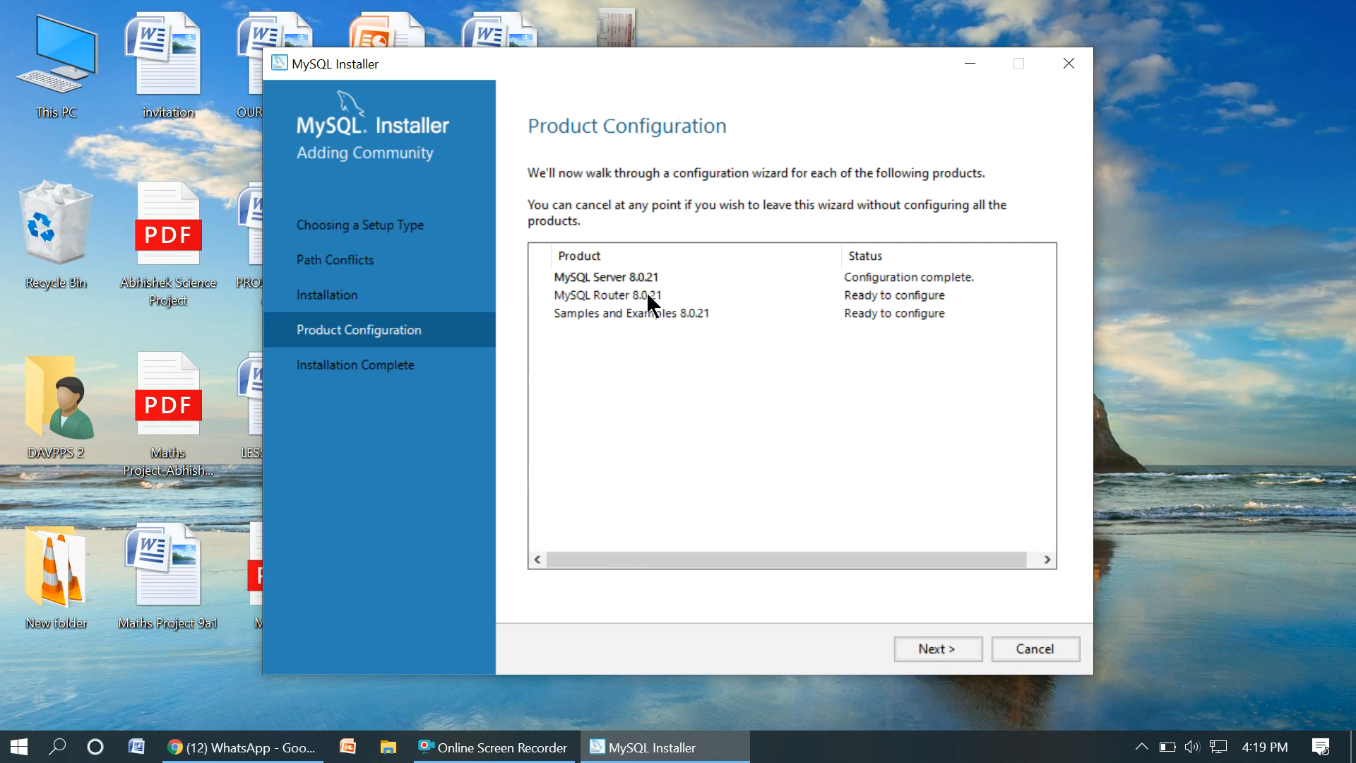
{"action": "left_click", "coordinate": [935, 646]}
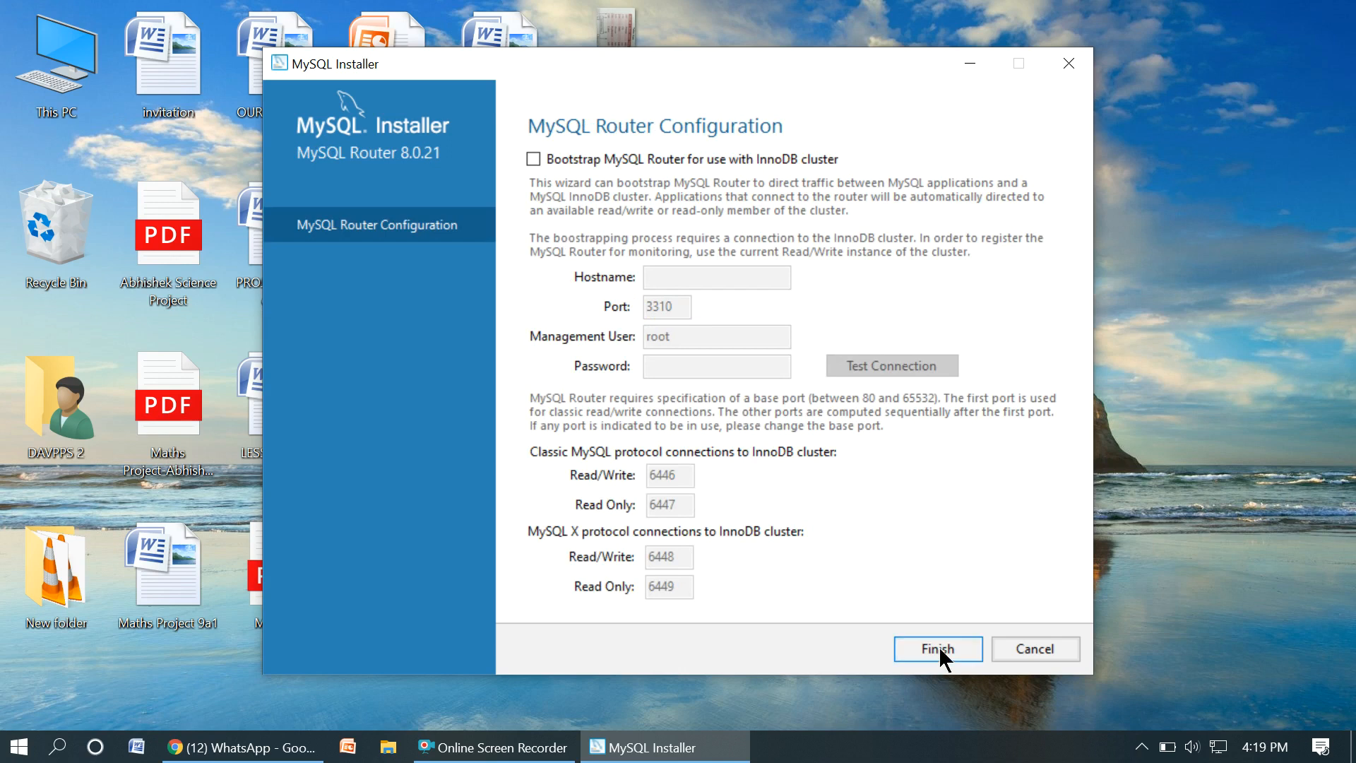
{"action": "left_click", "coordinate": [939, 647]}
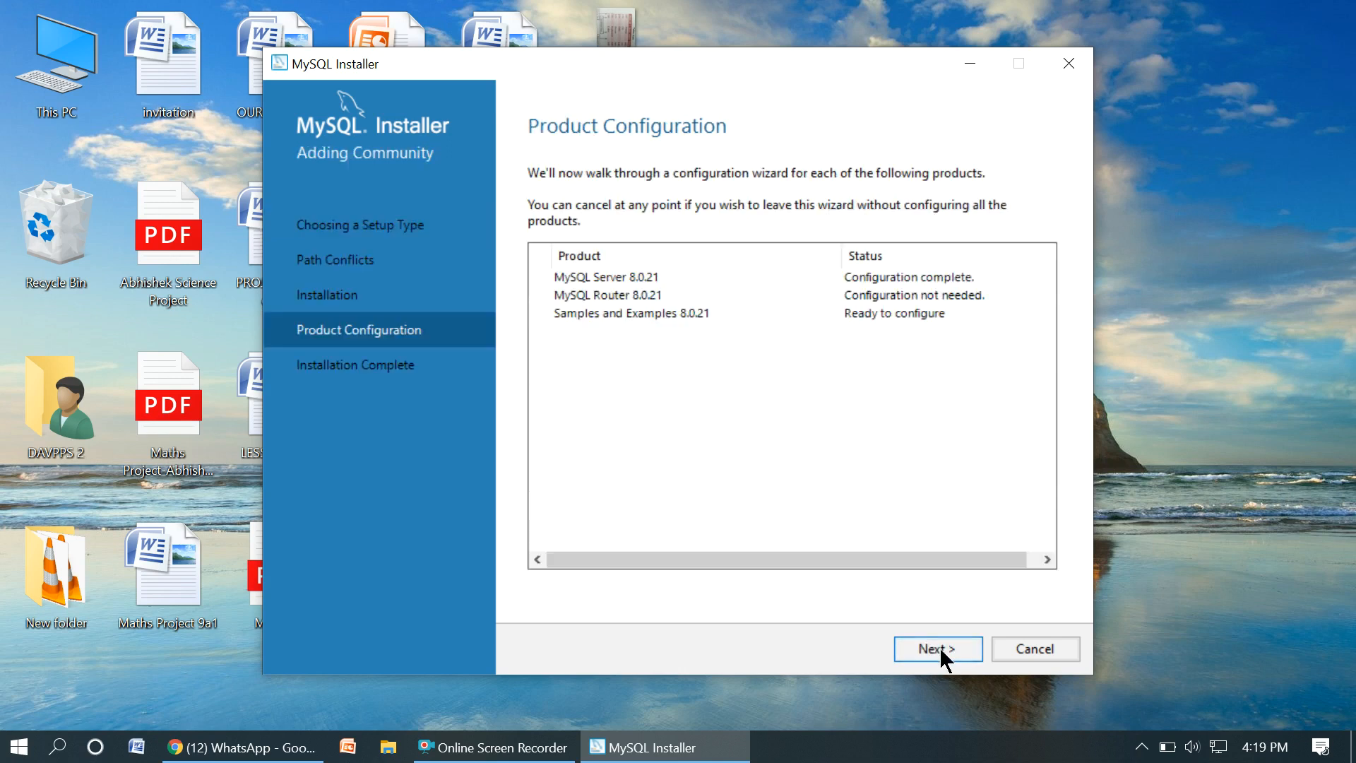
Enter and check the root password for MySQL Server 8.0.21, then apply the Samples and Examples configuration
{"action": "left_click", "coordinate": [940, 647]}
{"action": "left_click", "coordinate": [731, 513]}
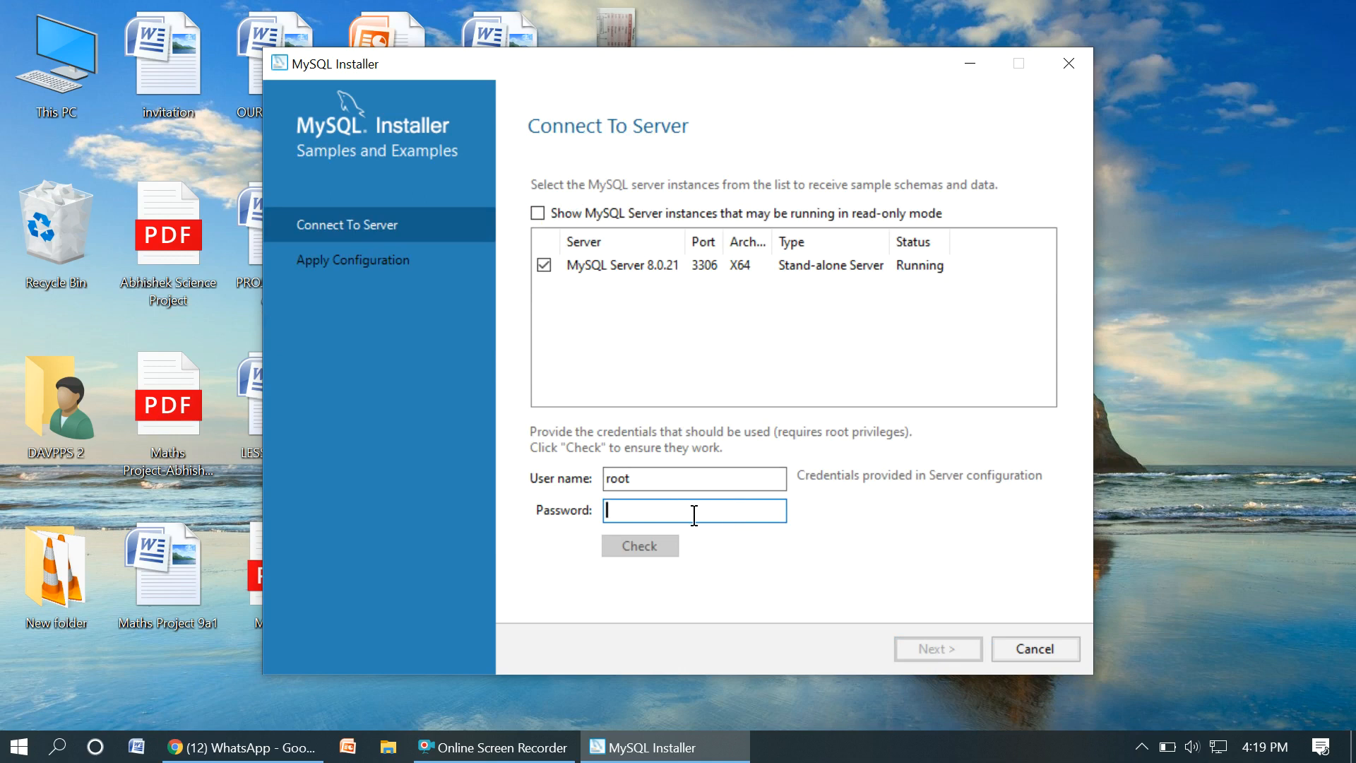
{"action": "type", "text": "root"}
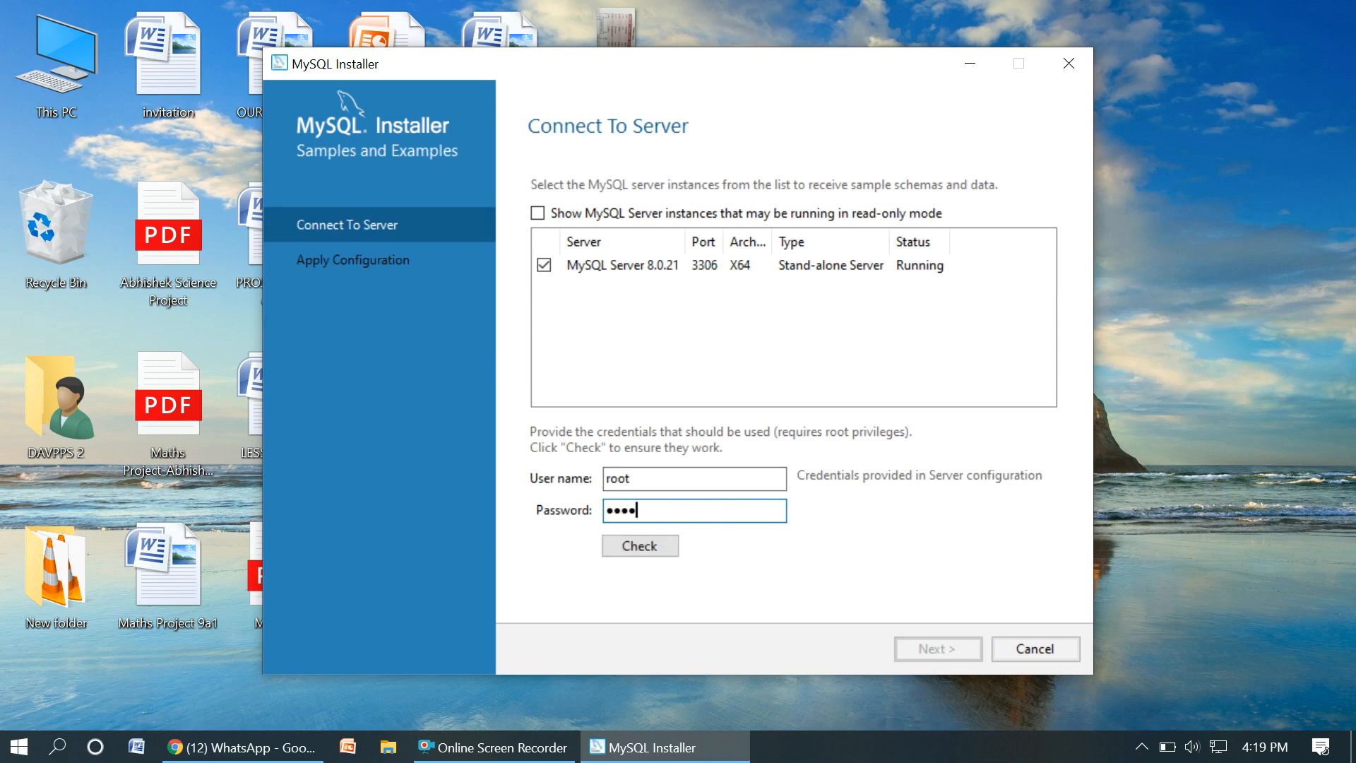
{"action": "left_click", "coordinate": [642, 544]}
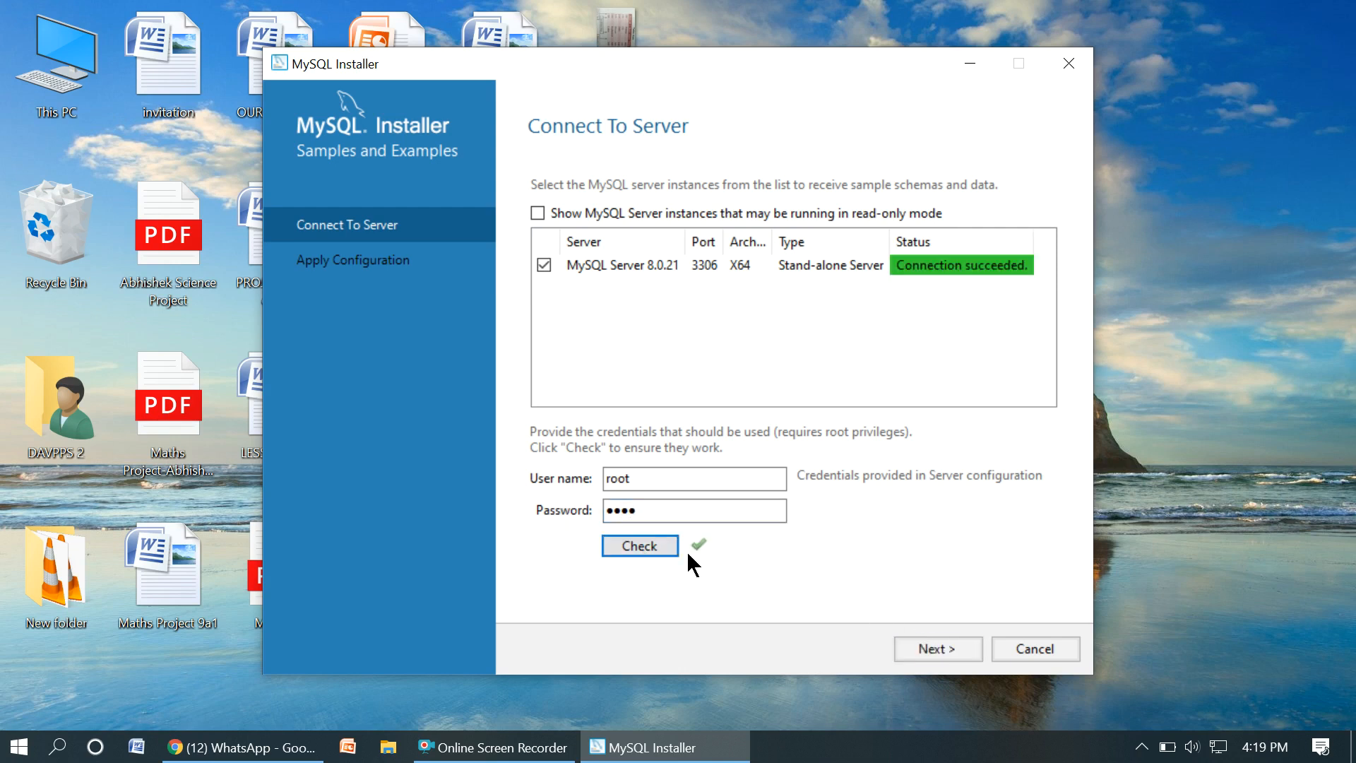
{"action": "left_click", "coordinate": [968, 650]}
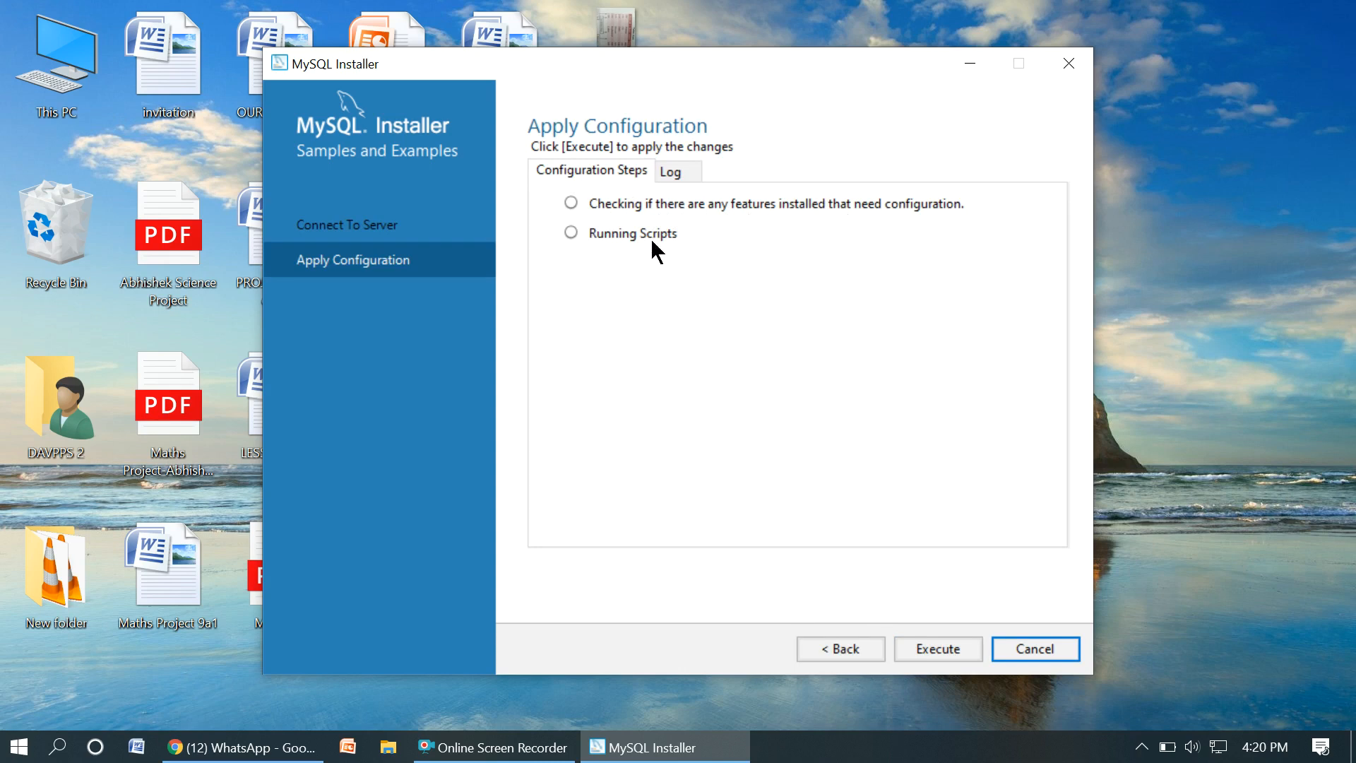
{"action": "left_click", "coordinate": [951, 651]}
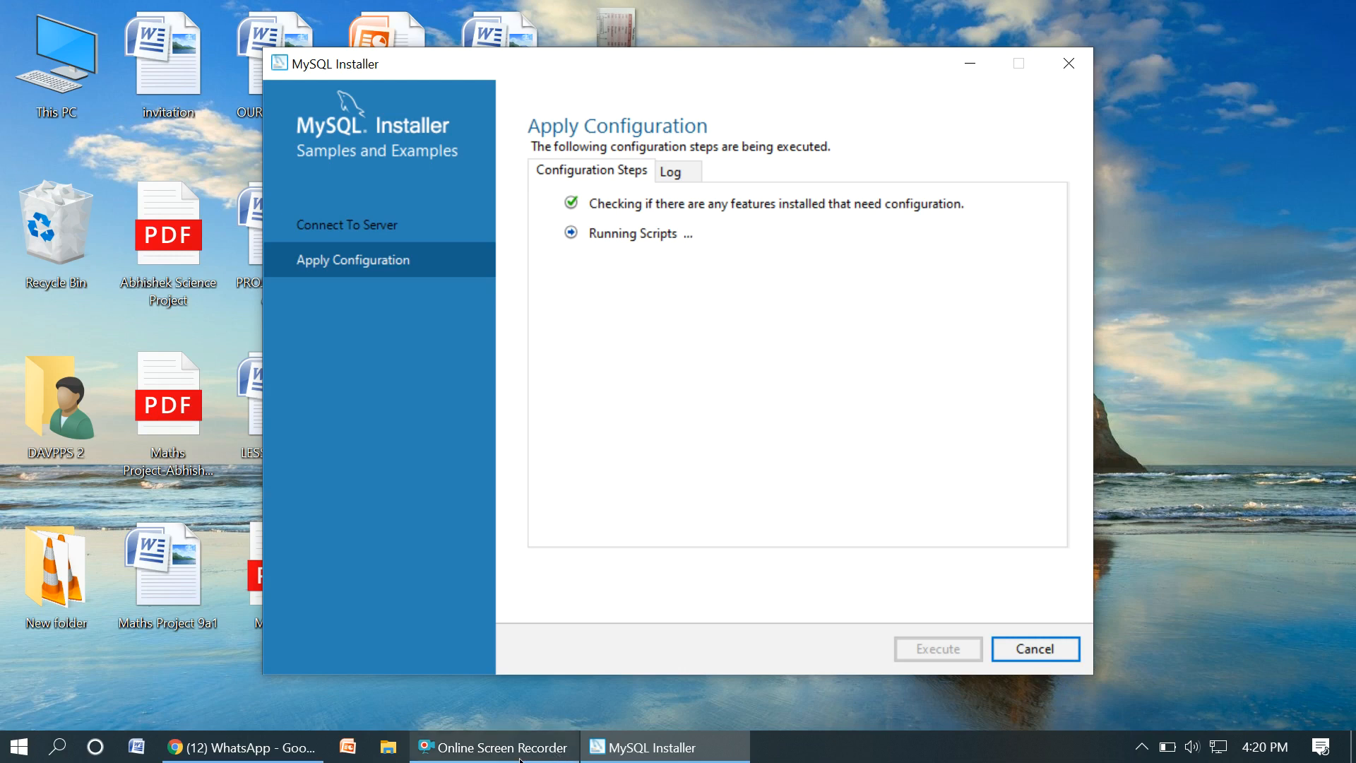
{"action": "mouse_move", "coordinate": [519, 758]}
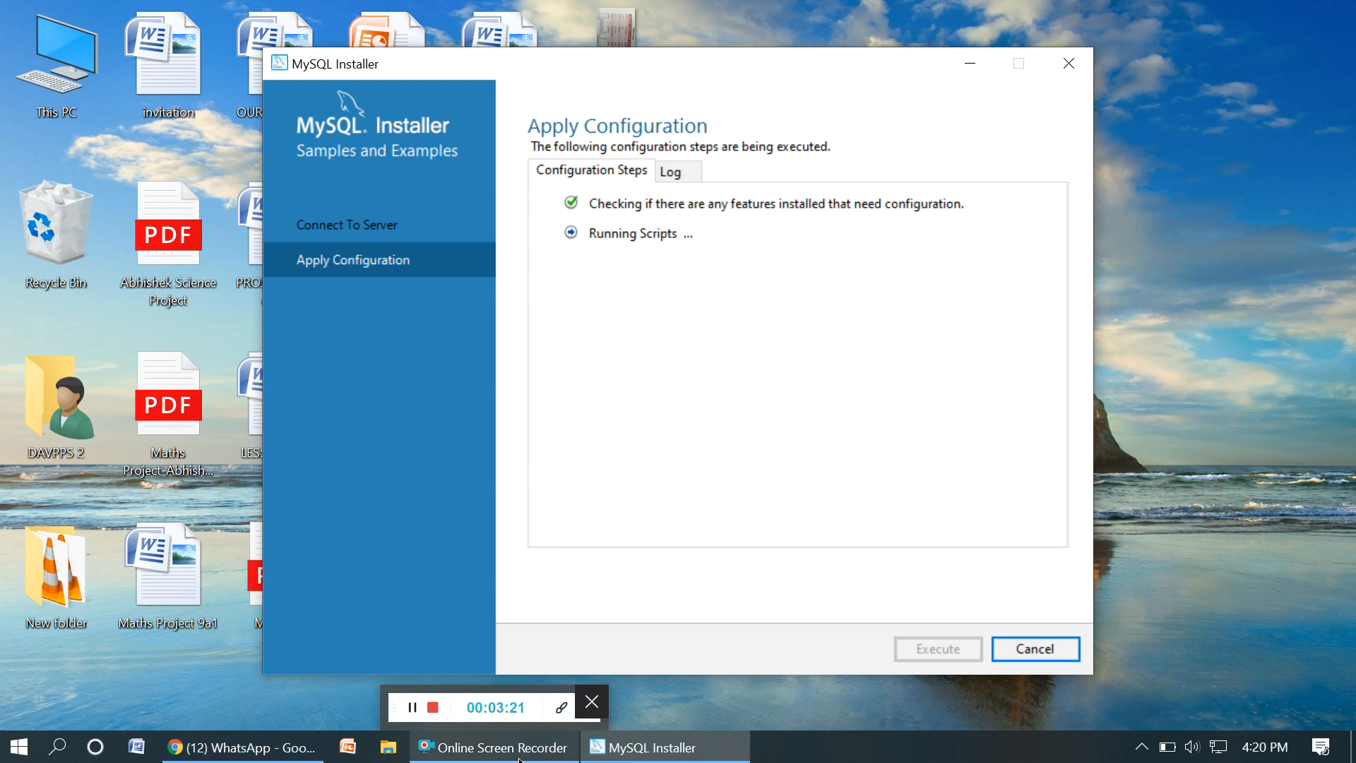
{"action": "left_click", "coordinate": [519, 759]}
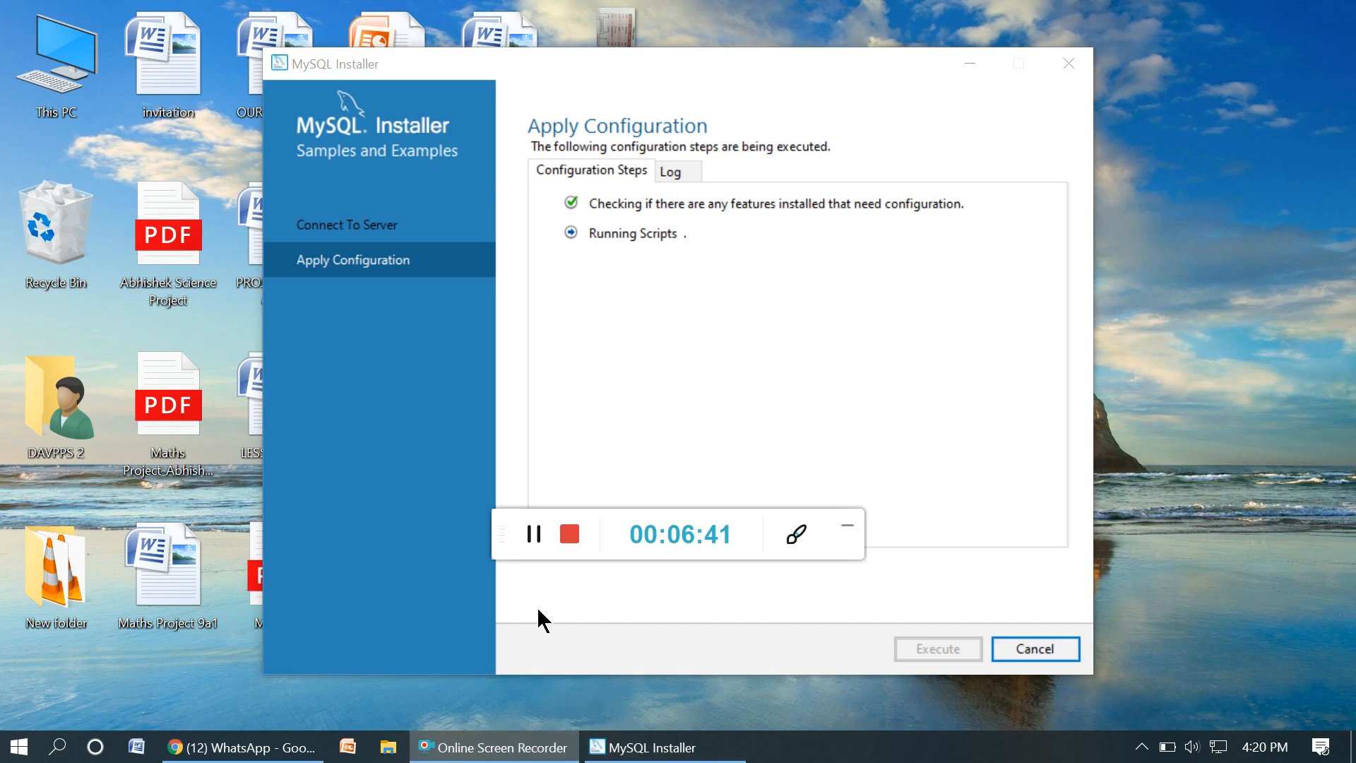
{"action": "left_click", "coordinate": [532, 537]}
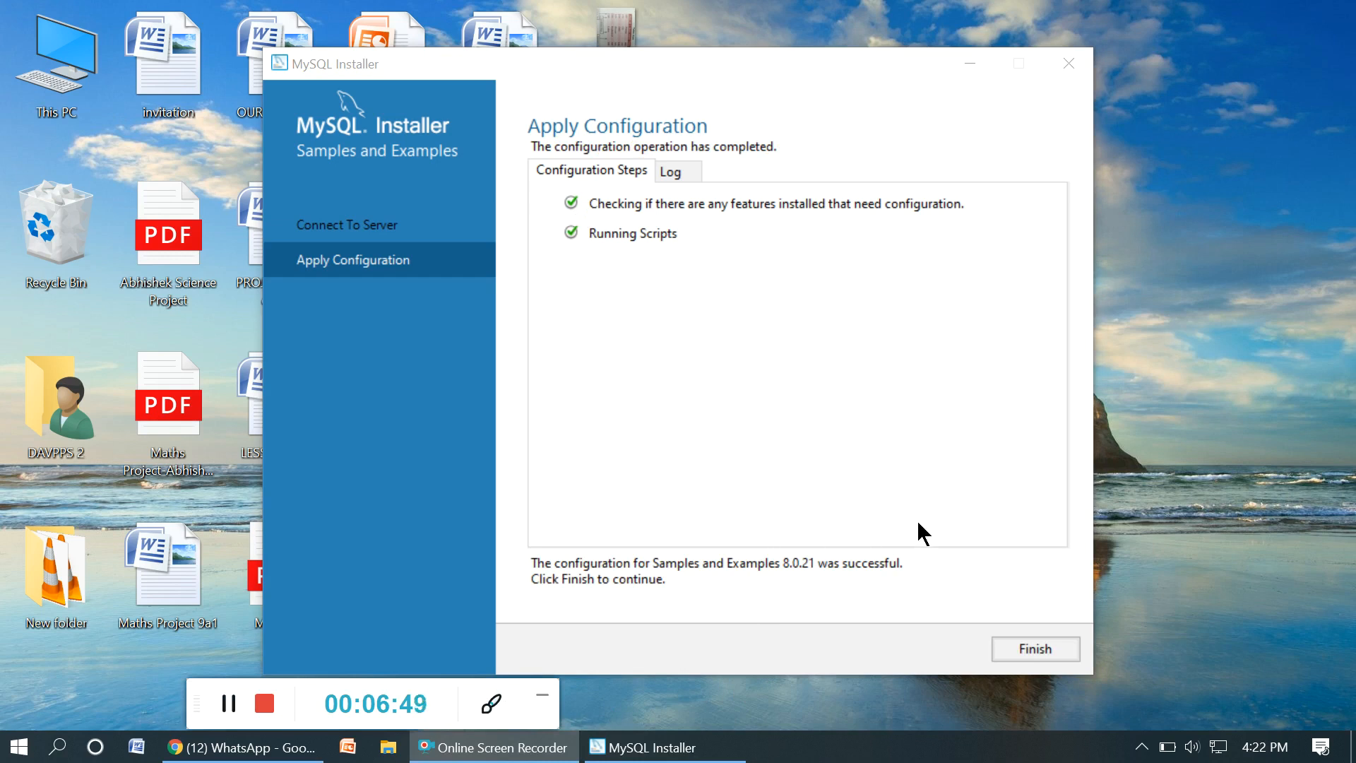
Finish the Samples and Examples configuration and complete the installation, keeping MySQL Workbench and MySQL Shell set to start after setup
{"action": "left_click", "coordinate": [1030, 650]}
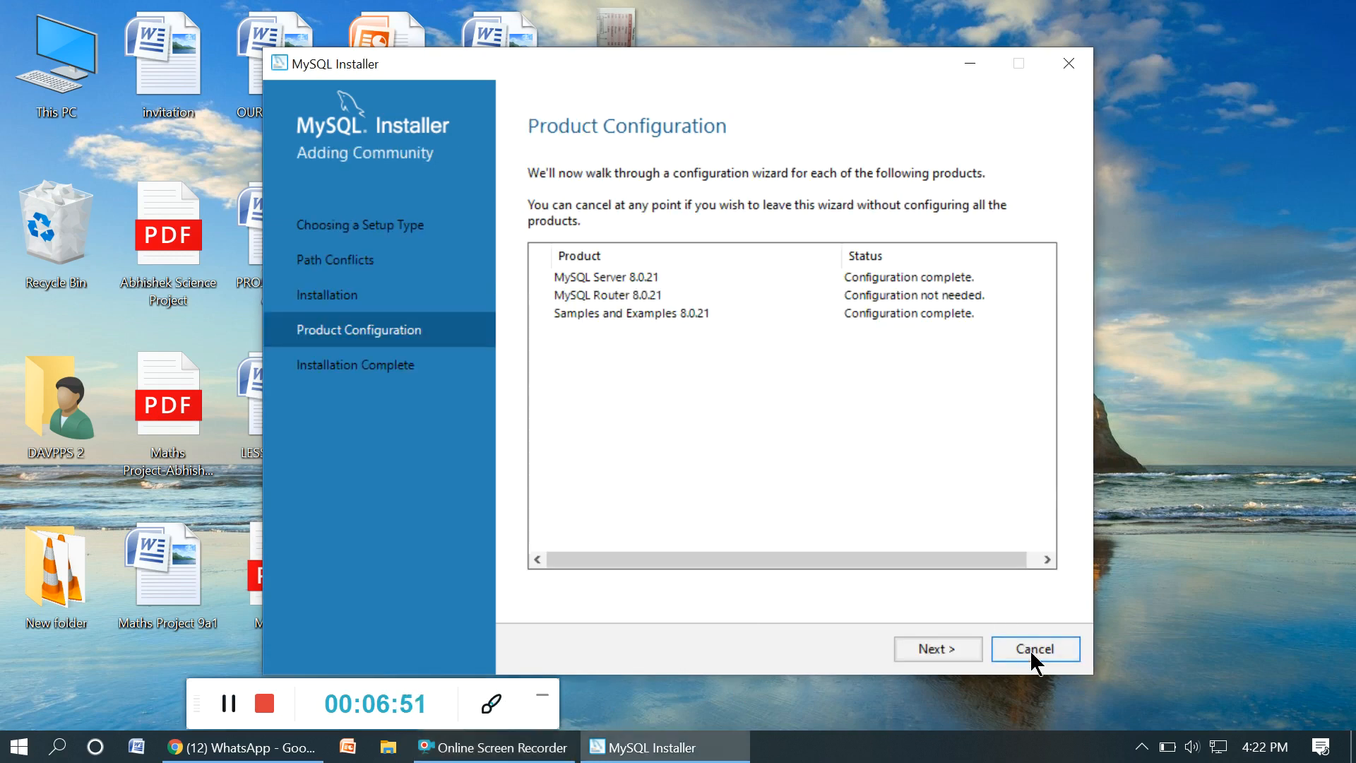
{"action": "left_click", "coordinate": [968, 649]}
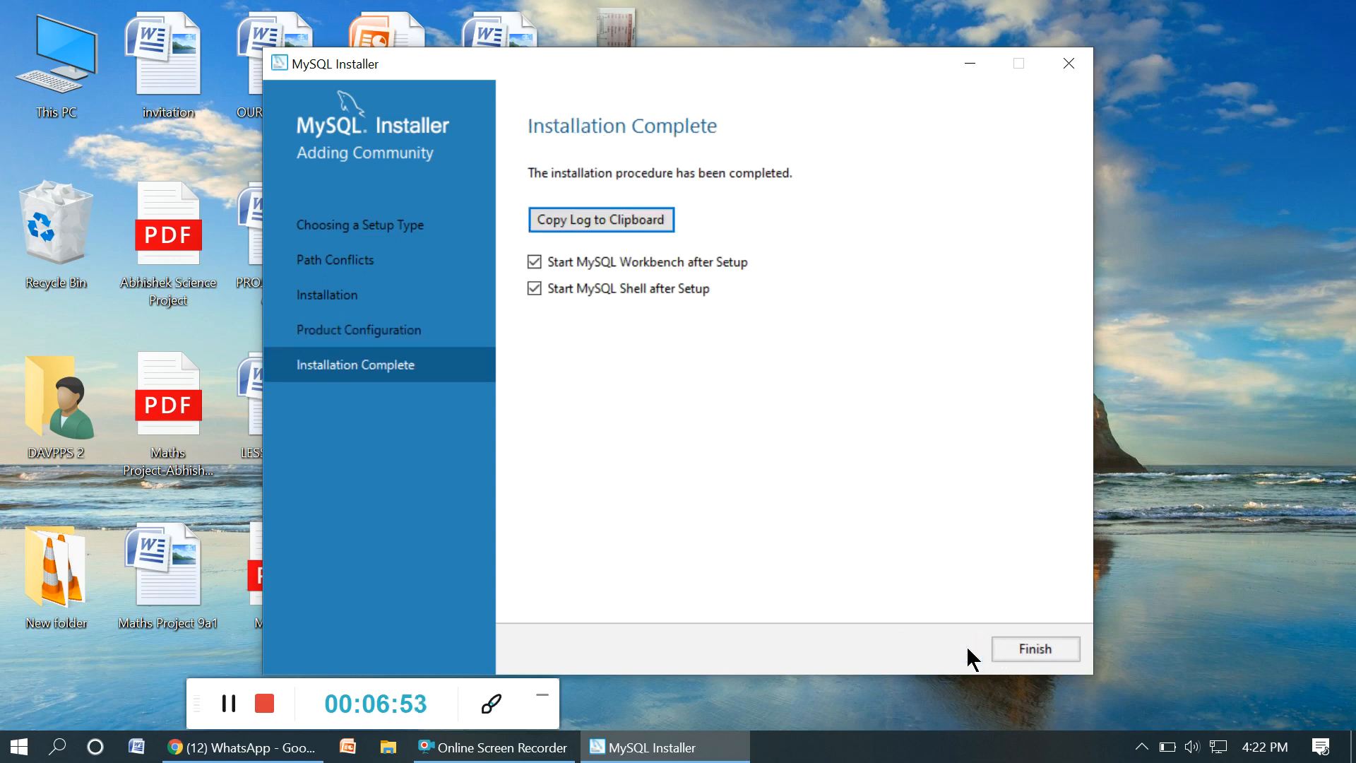
{"action": "left_click", "coordinate": [1025, 648]}
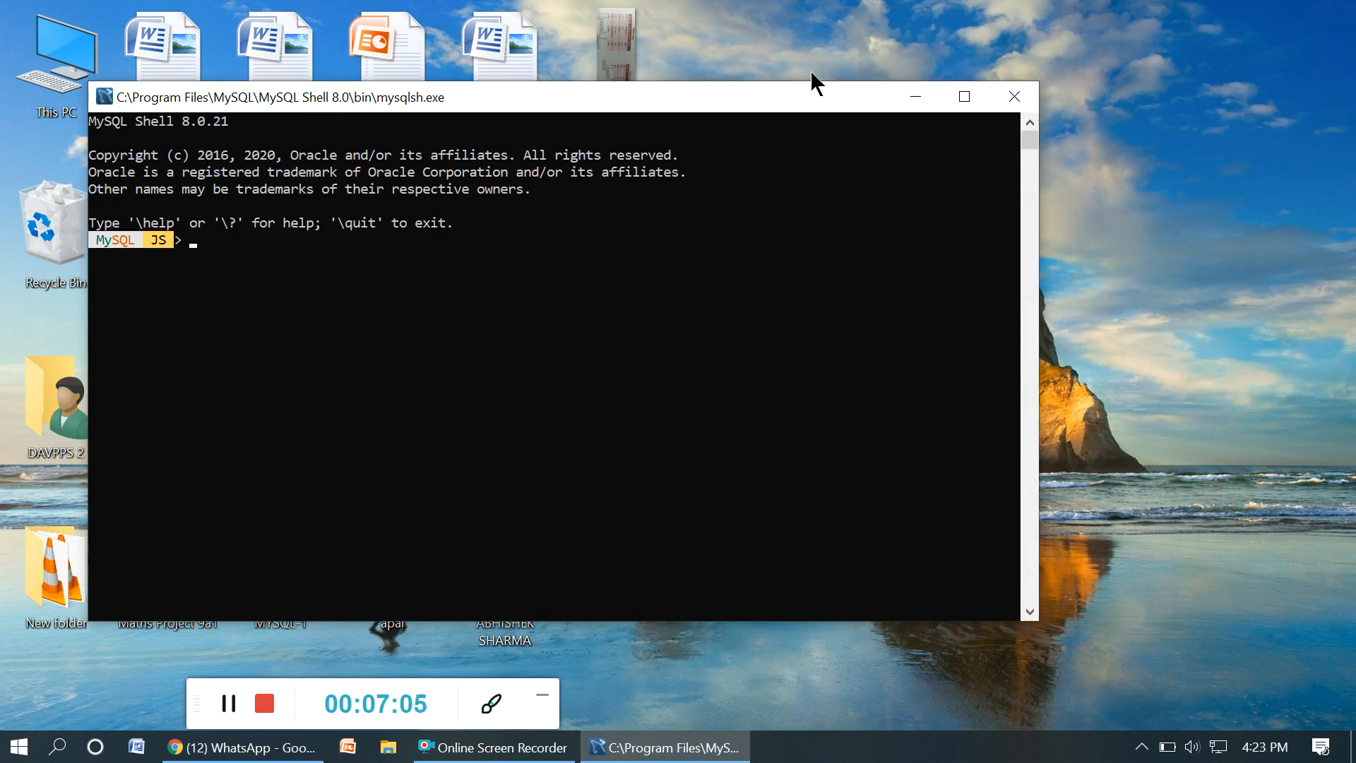
Close the MySQL Shell and MySQL Workbench windows
{"action": "left_click", "coordinate": [1021, 98]}
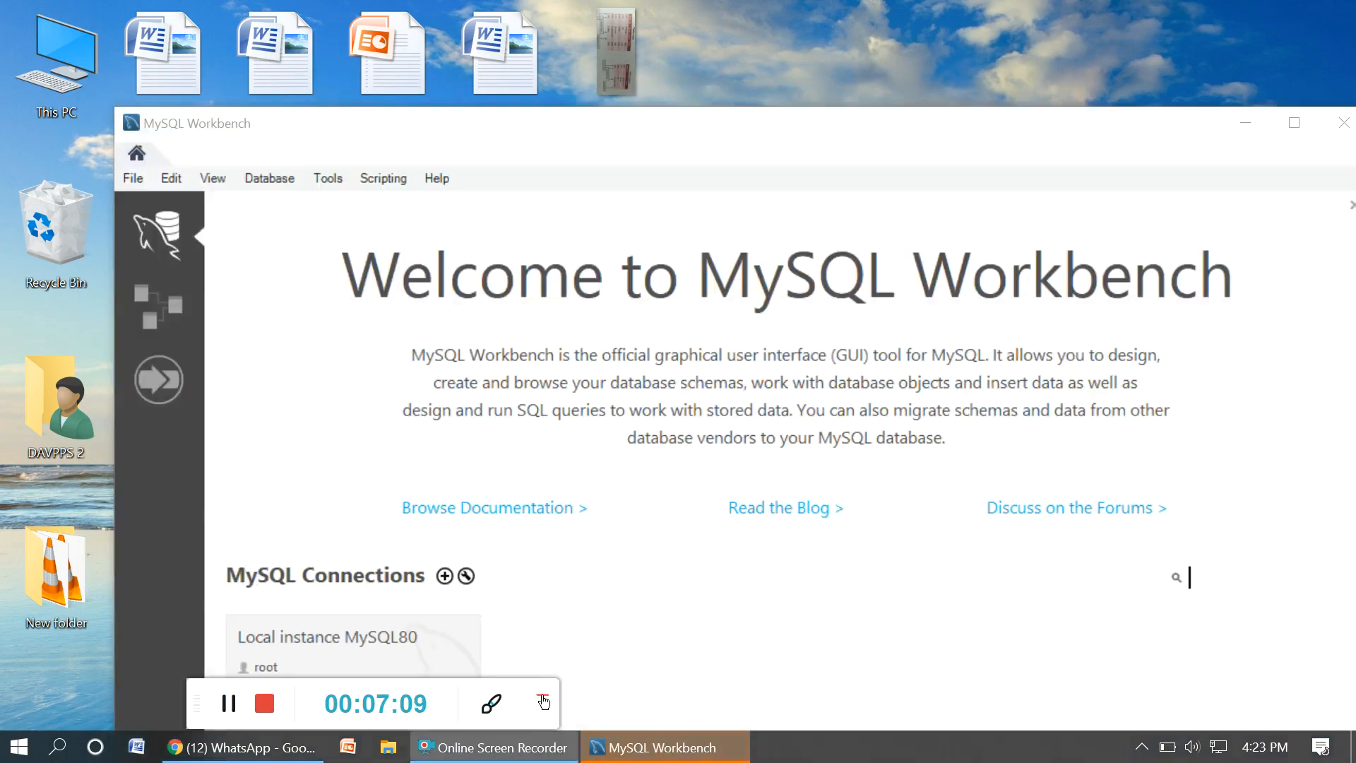
{"action": "left_click", "coordinate": [1344, 134]}
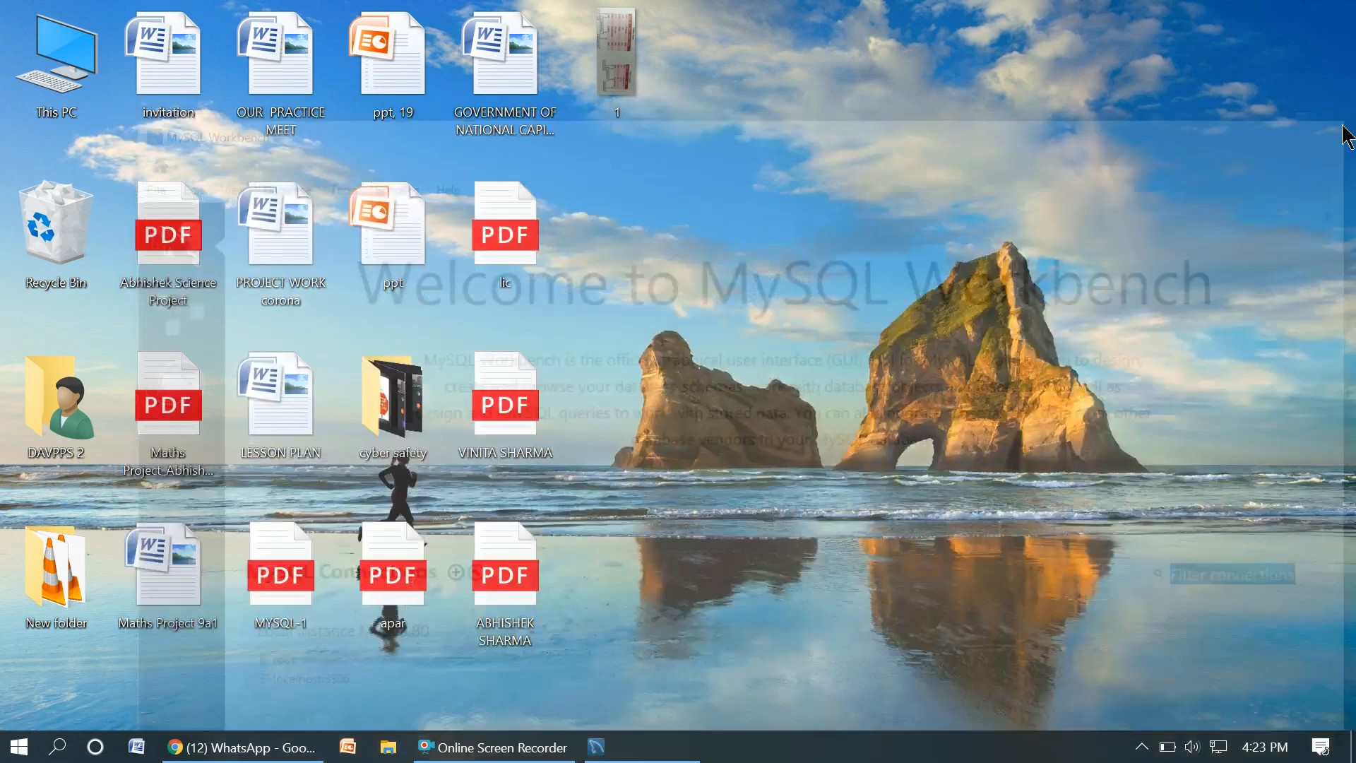
Search Windows for "mysq", open the MySQL 8.0 Command Line Client, and log in with the server password
{"action": "left_click", "coordinate": [19, 748]}
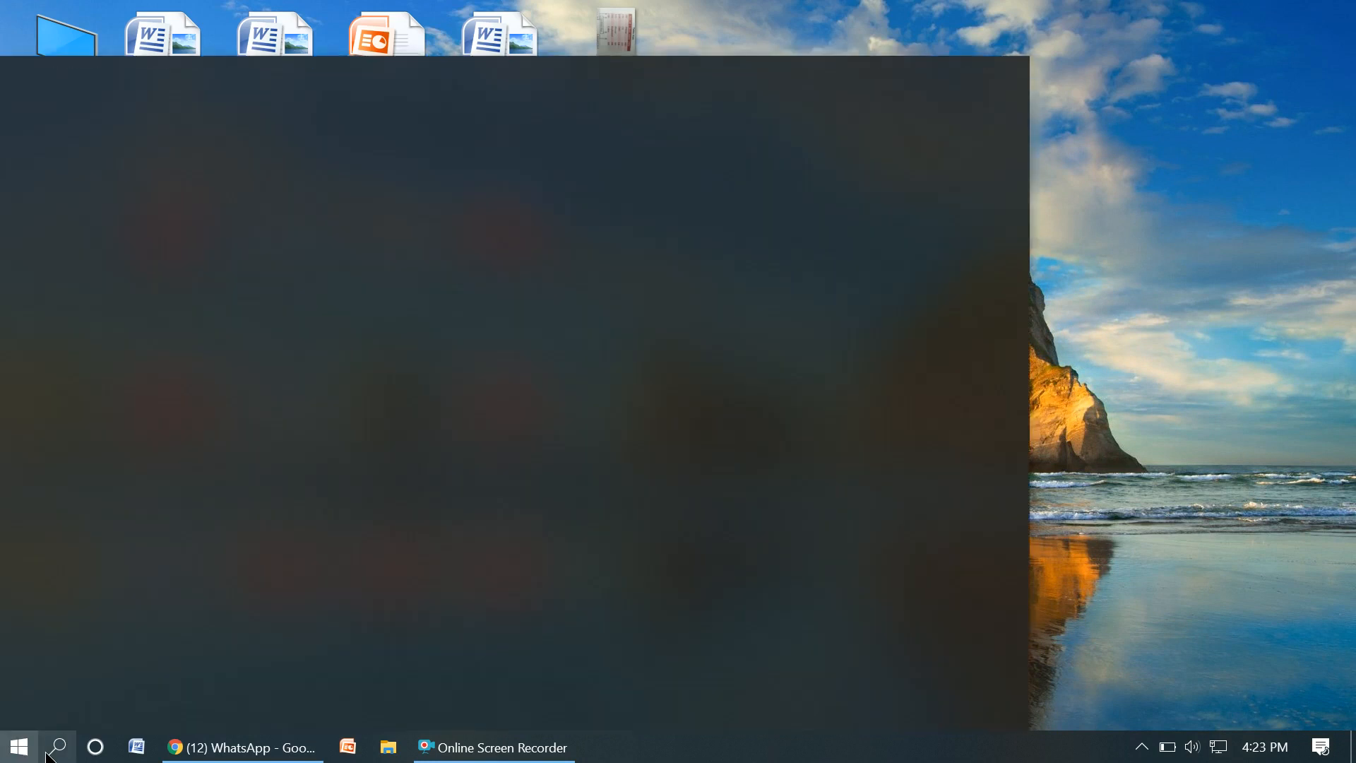
{"action": "type", "text": "mysq"}
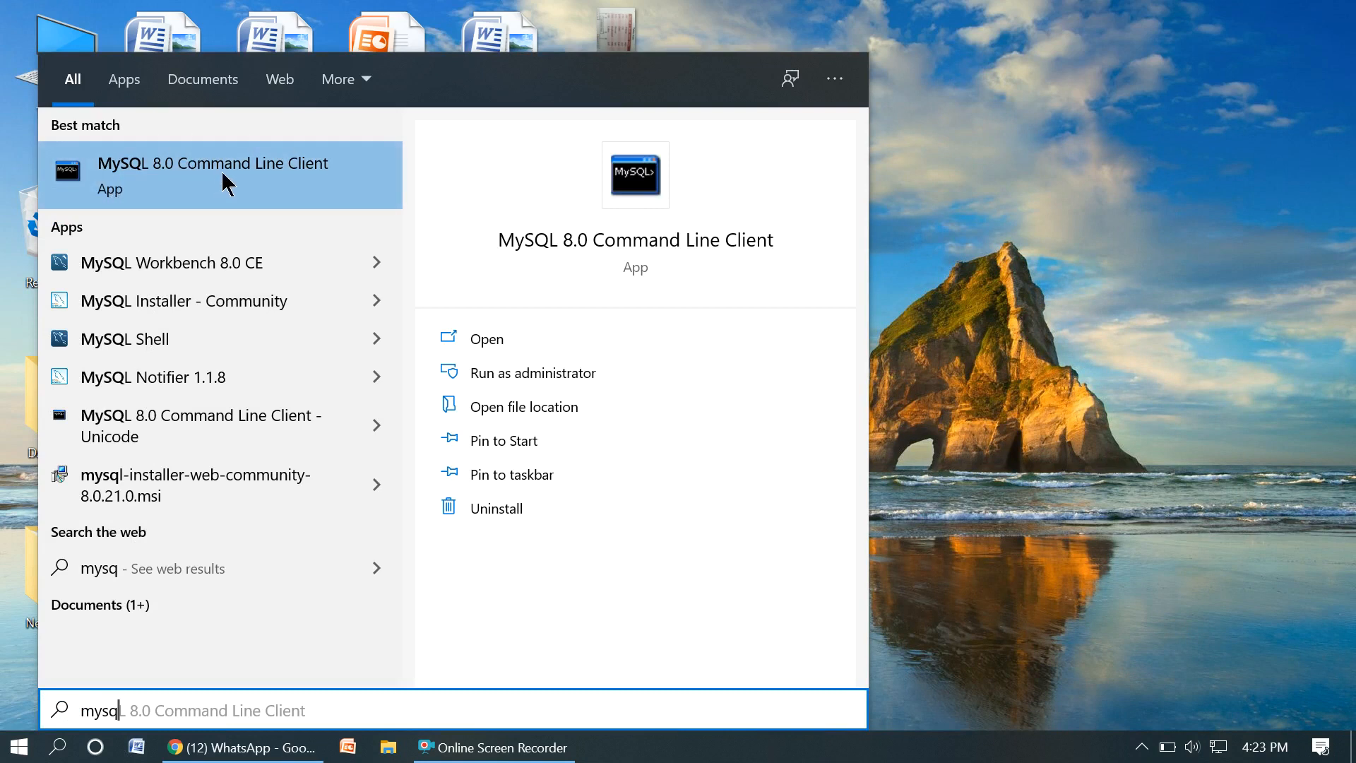
{"action": "left_click", "coordinate": [325, 173]}
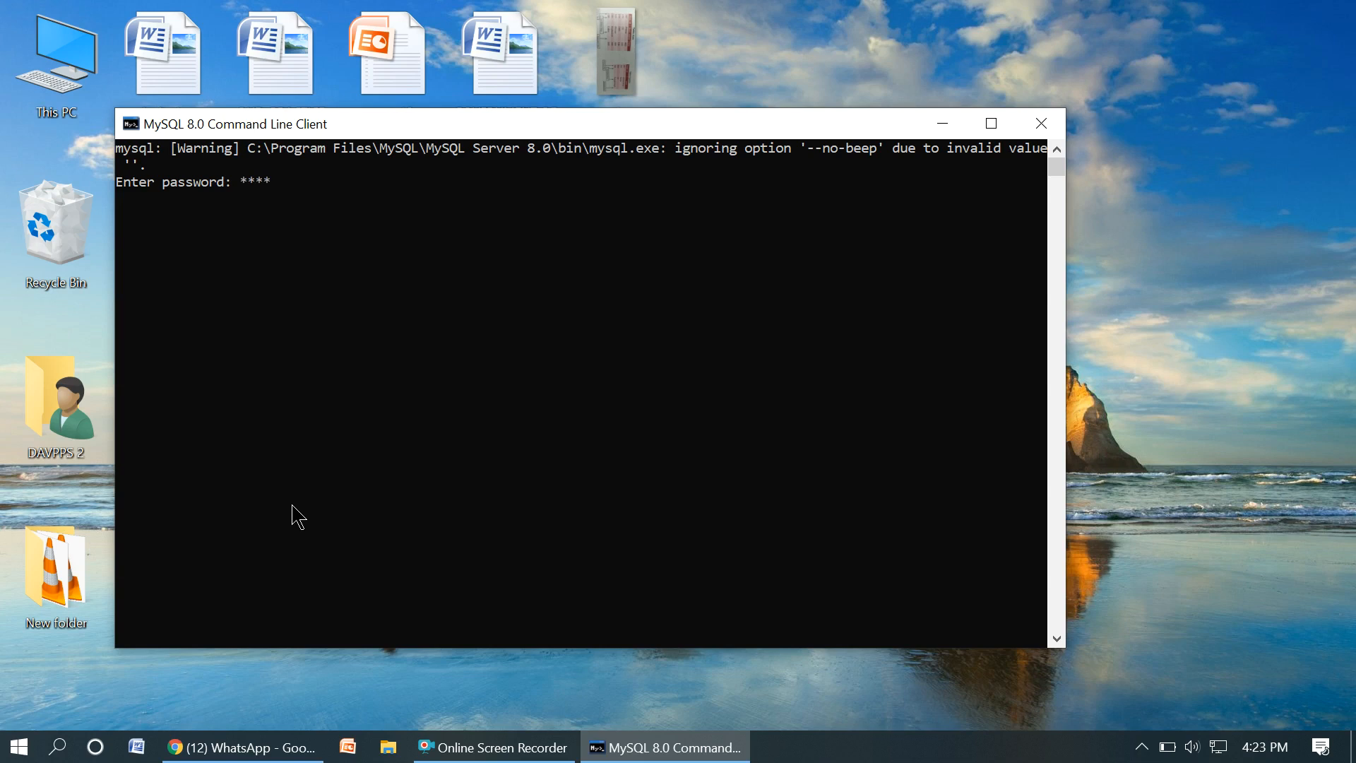
{"action": "key", "text": "Return"}
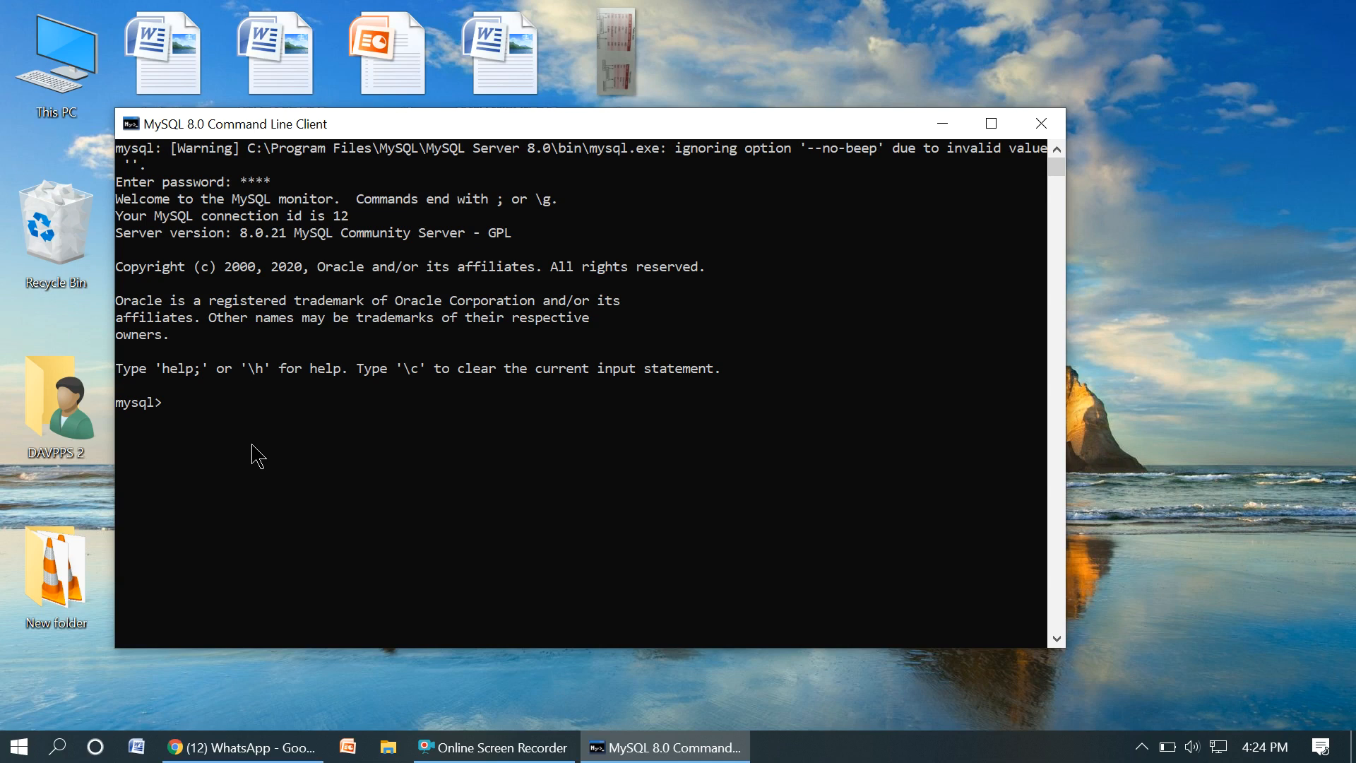
{"action": "left_click", "coordinate": [645, 755]}
{"action": "left_click", "coordinate": [537, 749]}
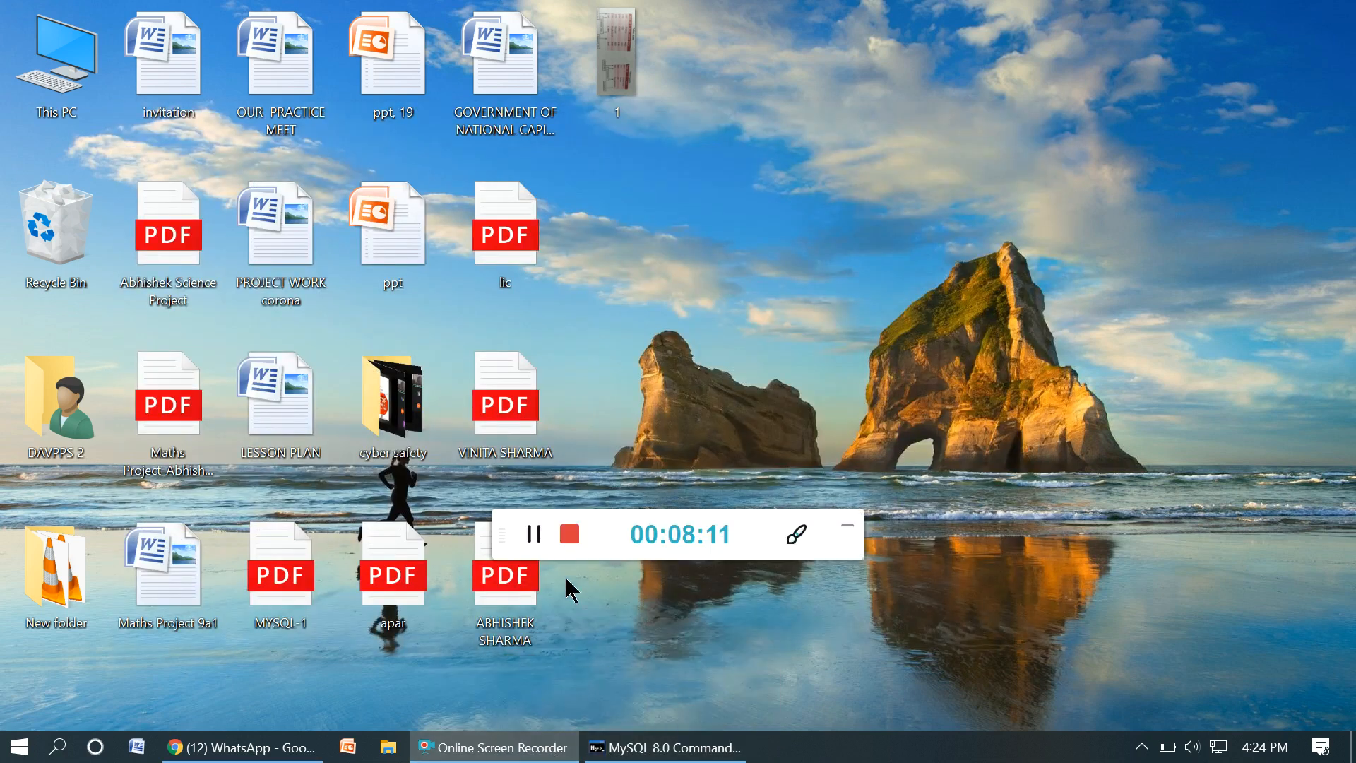